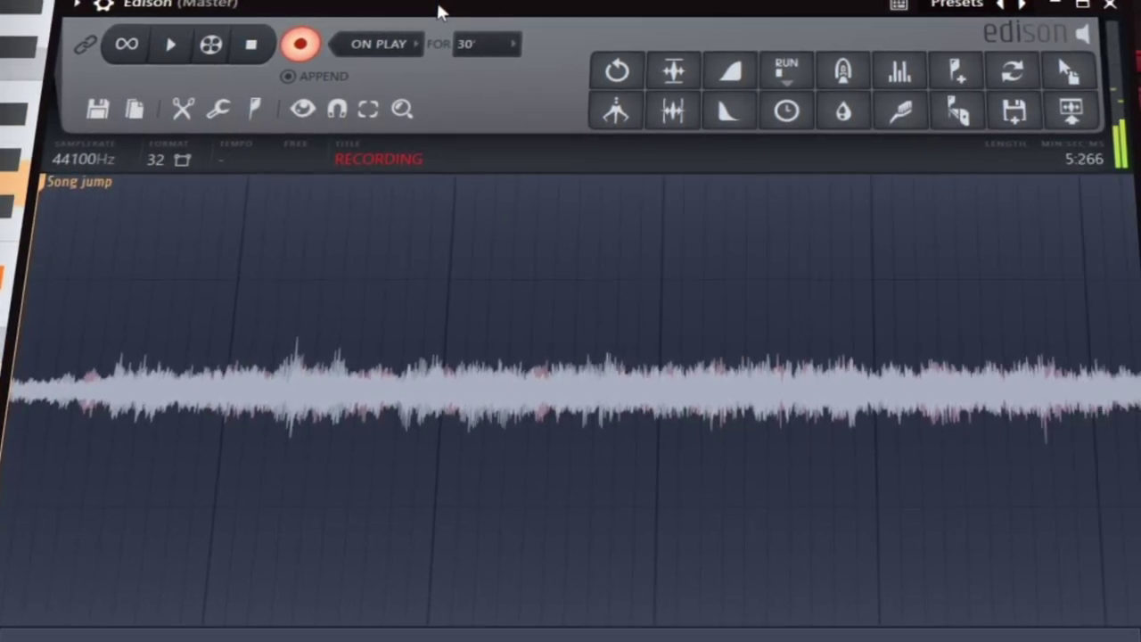
Draw one-bar G#3 and G3 notes, then C4, D4 and D#4 notes in bars 3–4
key("space")
left_click_drag(189, 411, 298, 440)
left_click(301, 431)
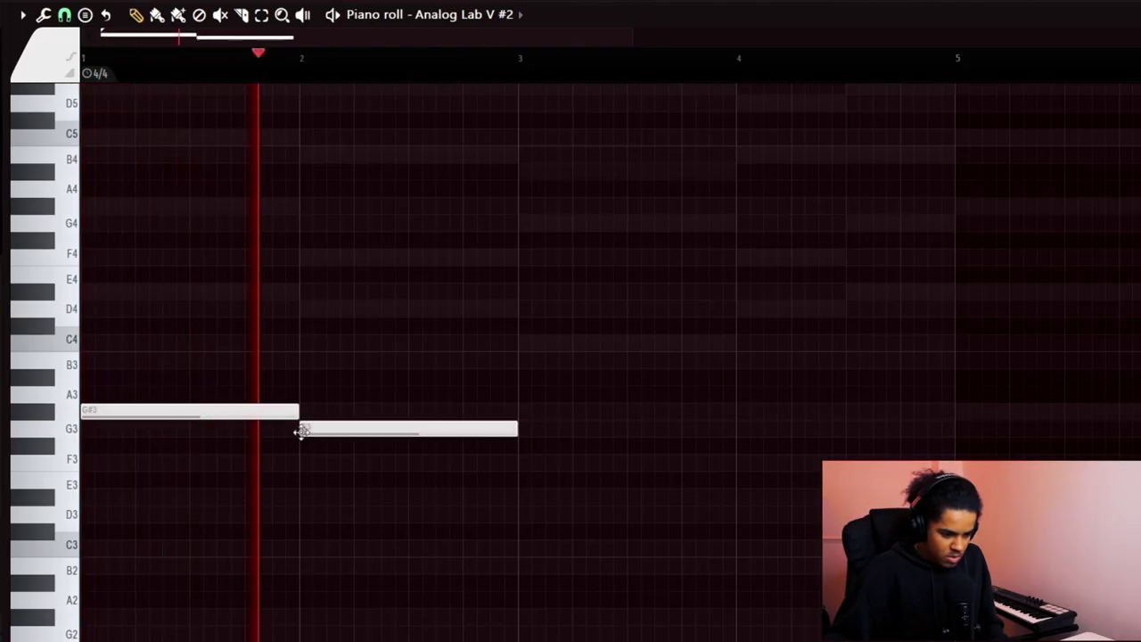
left_click(525, 344)
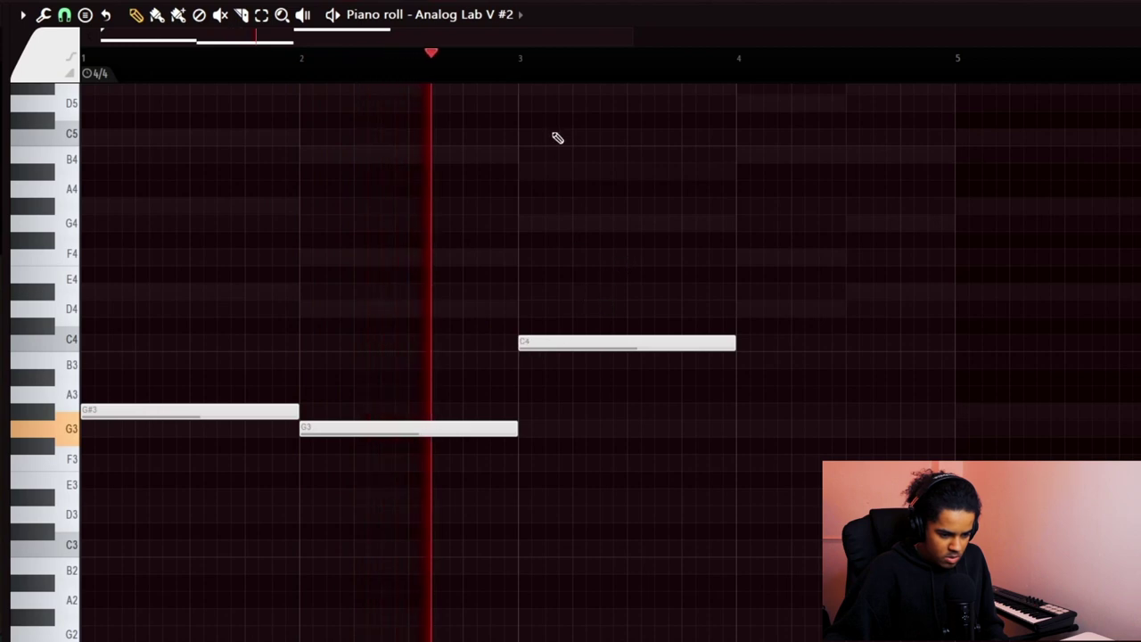
scroll(555, 71, "down", 3)
left_click(446, 310)
left_click(501, 291)
Duplicate the four-bar melody into bars 5–9 and drop the first C4, D4, D#4 an octave
key("ctrl+b")
key("ctrl+d")
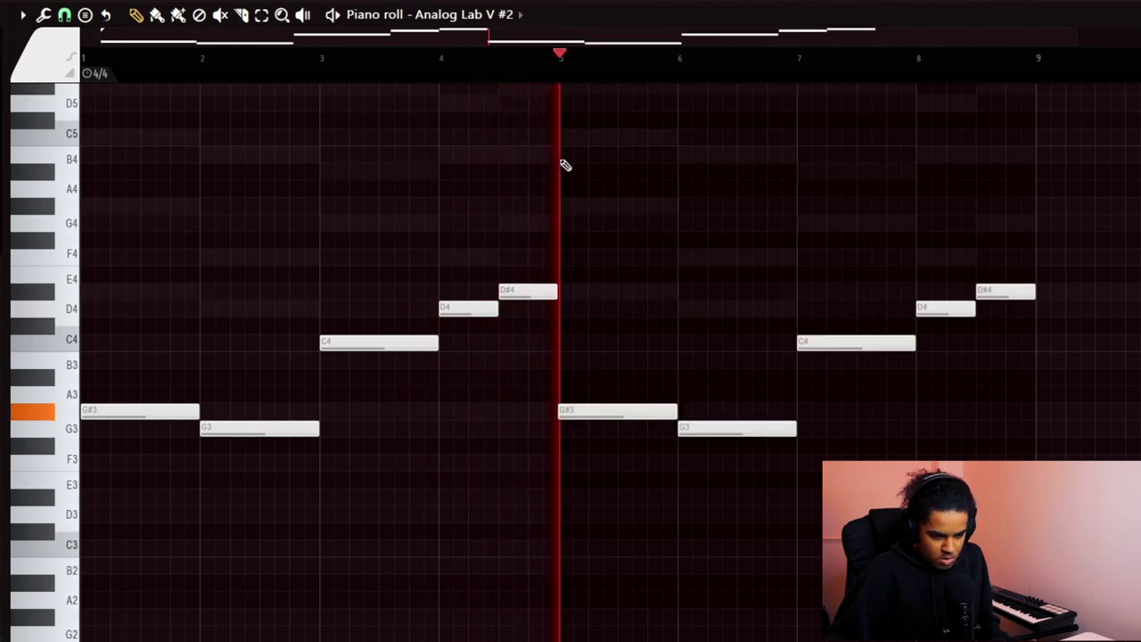
key("space")
left_click_drag(348, 301, 369, 405)
left_click_drag(334, 234, 543, 347)
key("ctrl+Down")
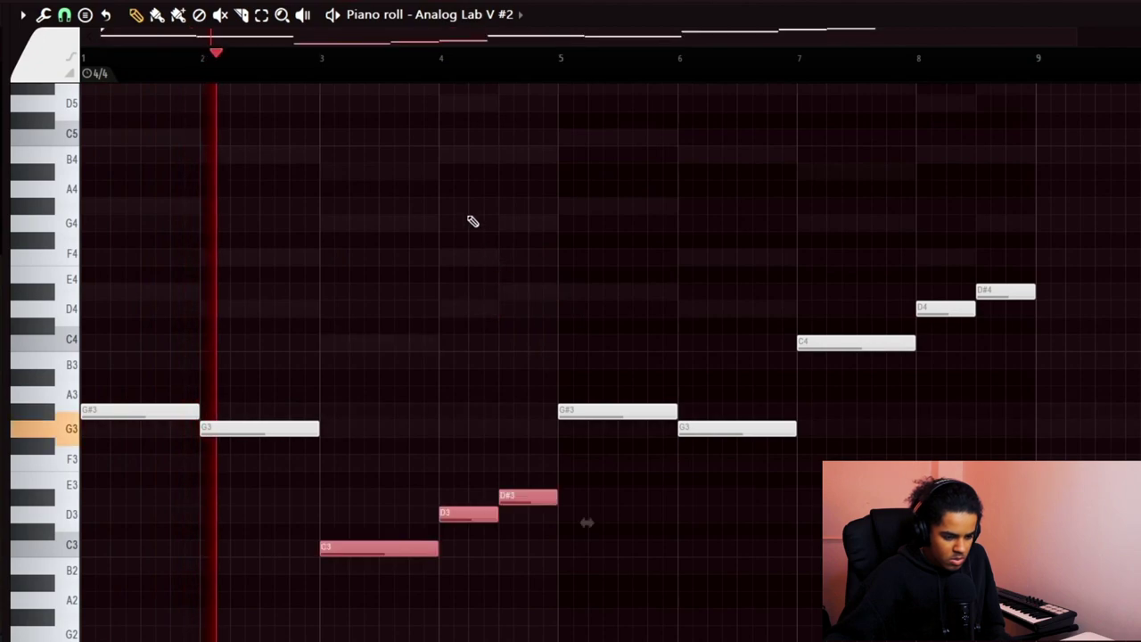
Drop the upper notes in bars 7–9 down an octave as well
left_click(820, 301)
left_click_drag(812, 267, 1068, 370)
key("ctrl+Down")
left_click(706, 215)
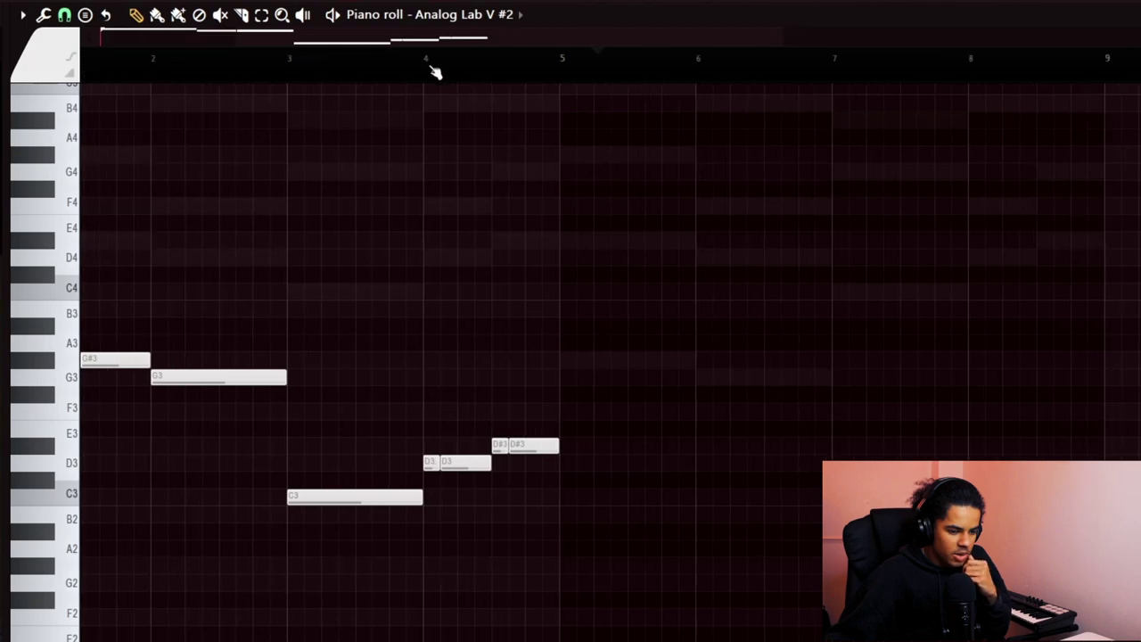
left_click_drag(433, 71, 462, 195)
scroll(567, 69, "down", 5)
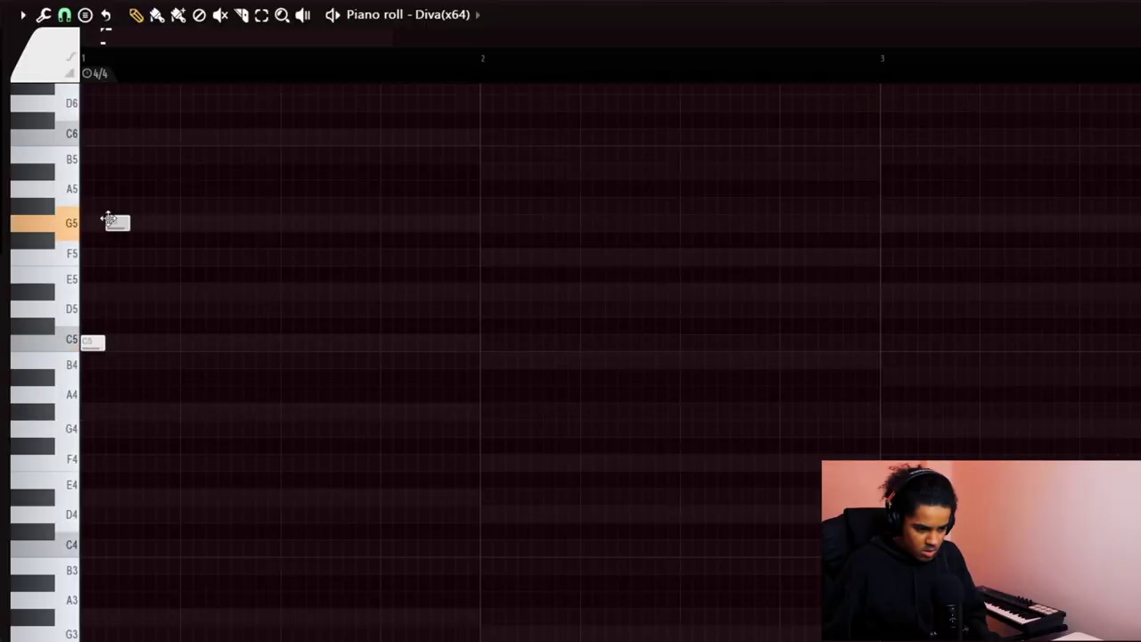
Add a short G5 note near bar 3 of the Diva melody and stop playback
scroll(222, 79, "up", 2)
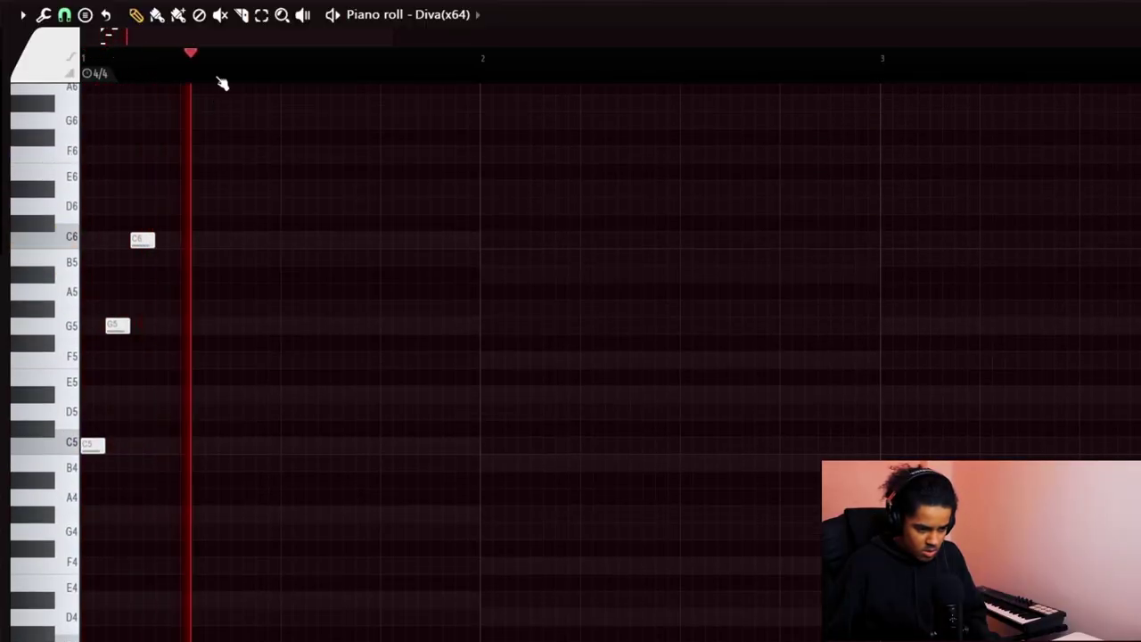
scroll(245, 170, "down", 2)
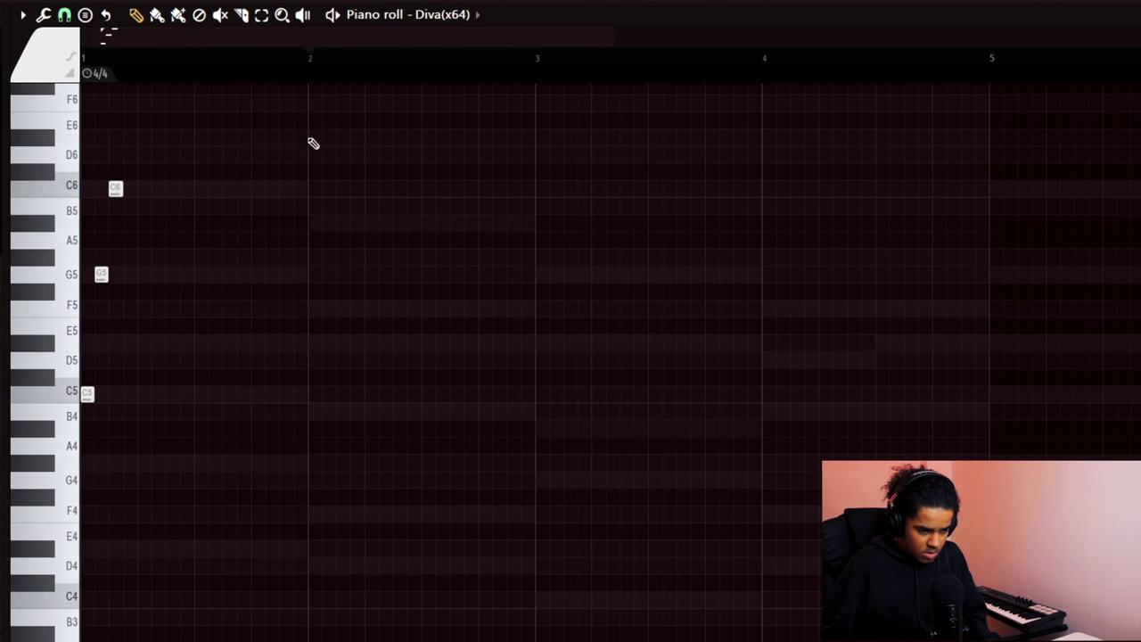
scroll(277, 359, "up", 3)
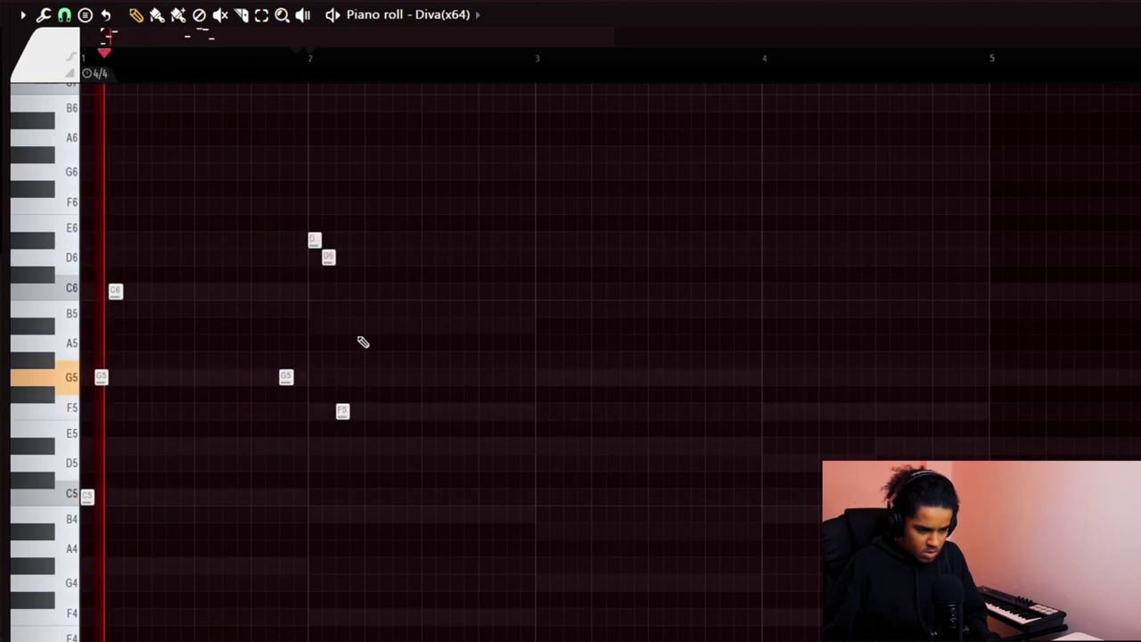
scroll(250, 64, "down", 3)
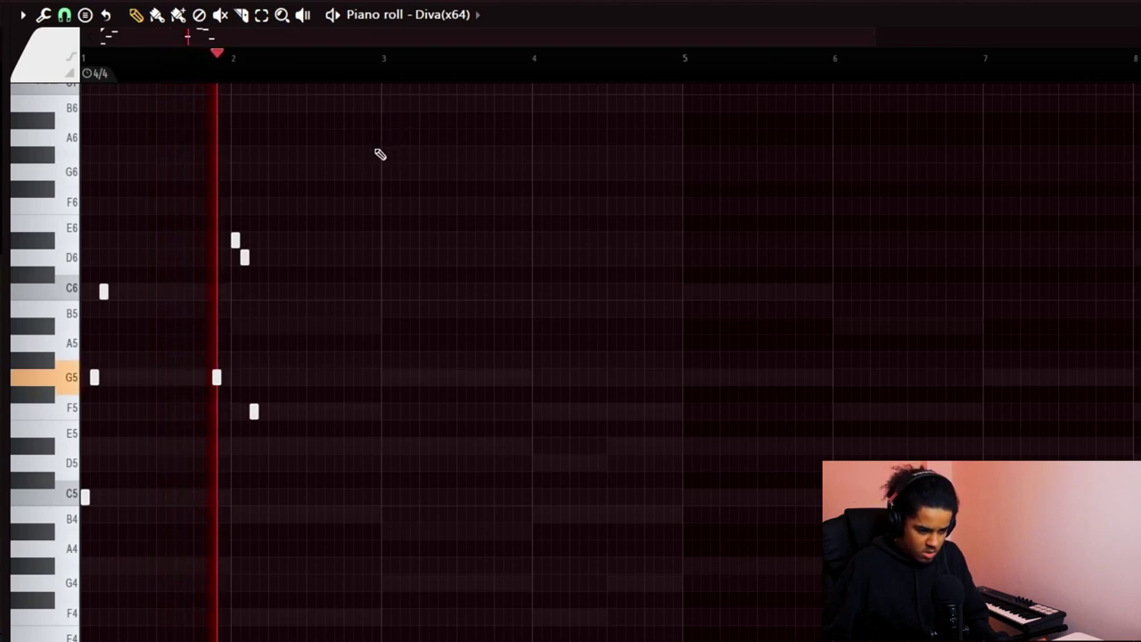
left_click(385, 378)
key("space")
scroll(382, 56, "up", 2)
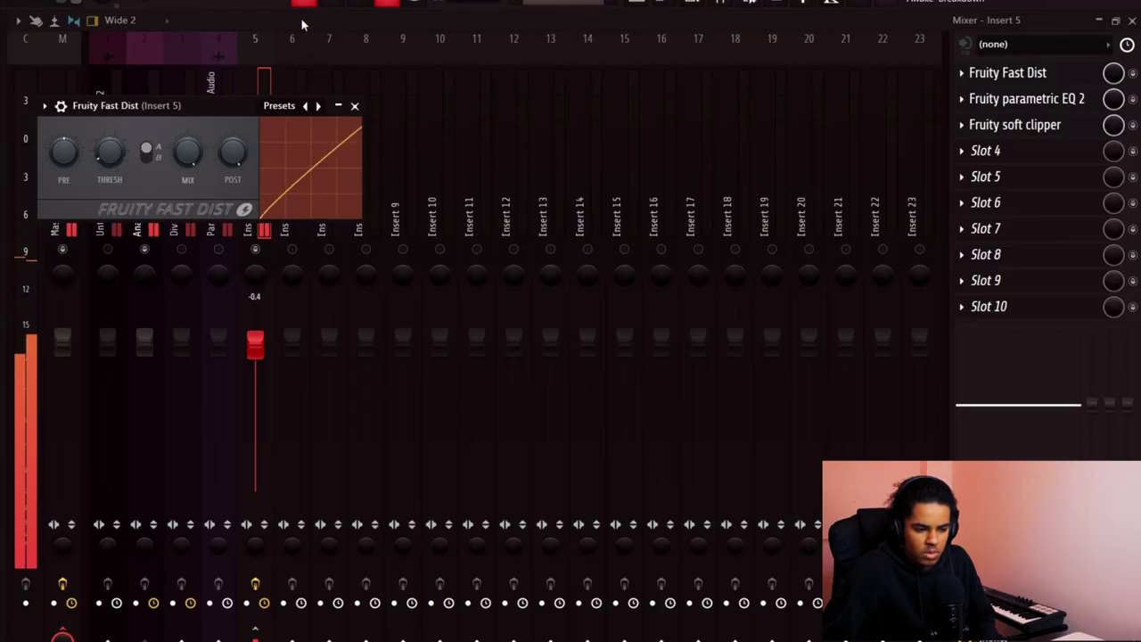
Add Fruity Parametric EQ 2 to the Diva insert with a band-1 low cut, crystal at 22%
left_click(354, 105)
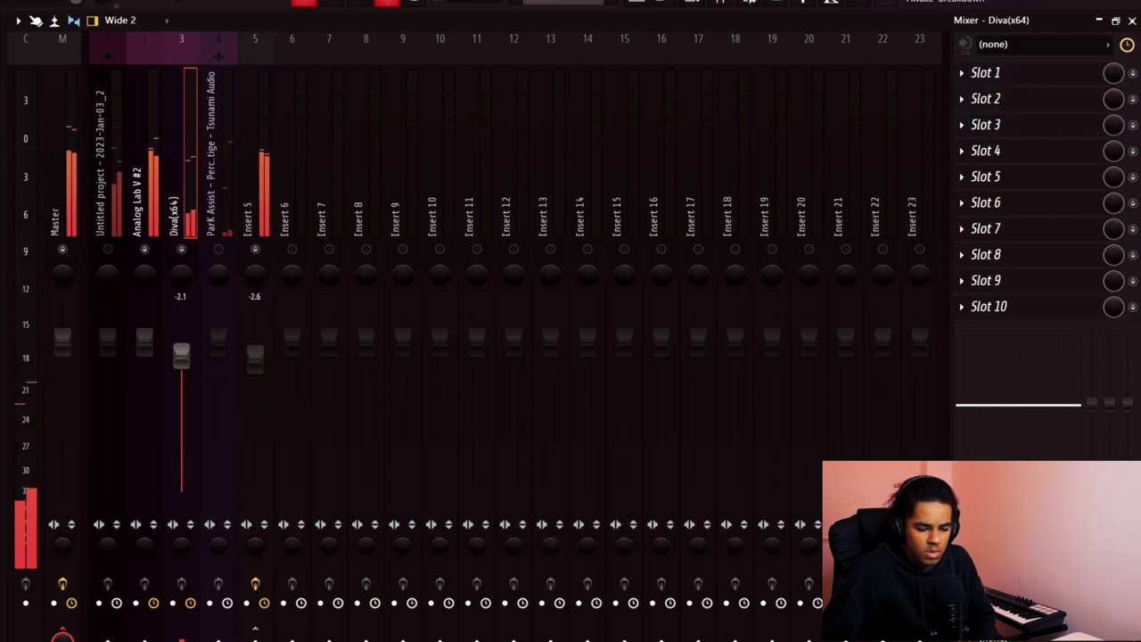
left_click(995, 71)
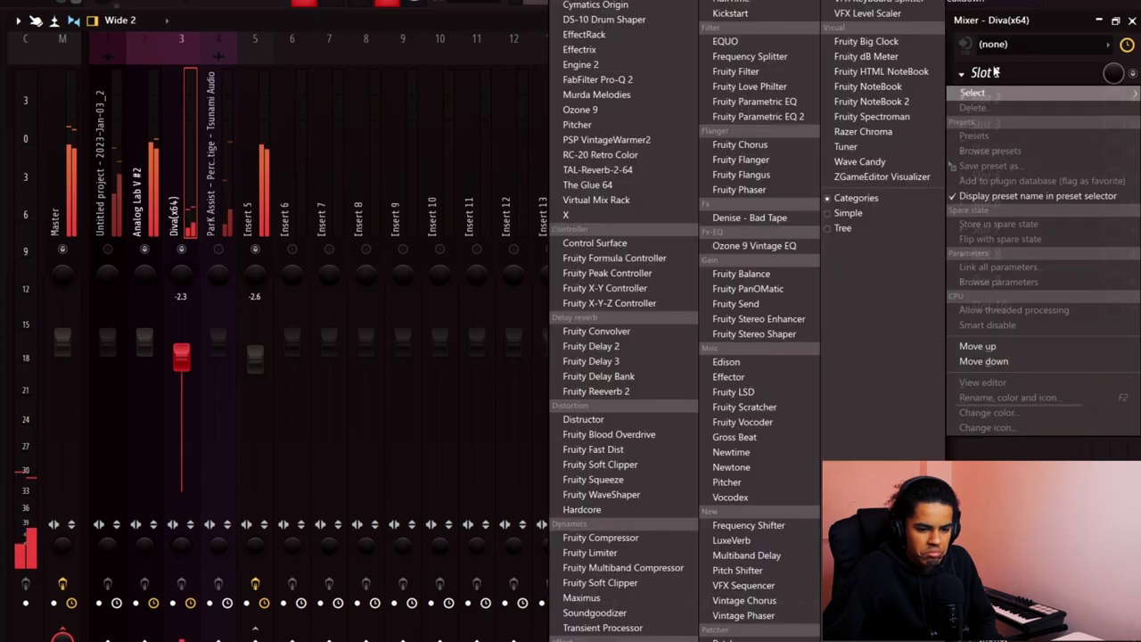
left_click(758, 116)
left_click_drag(160, 300, 380, 477)
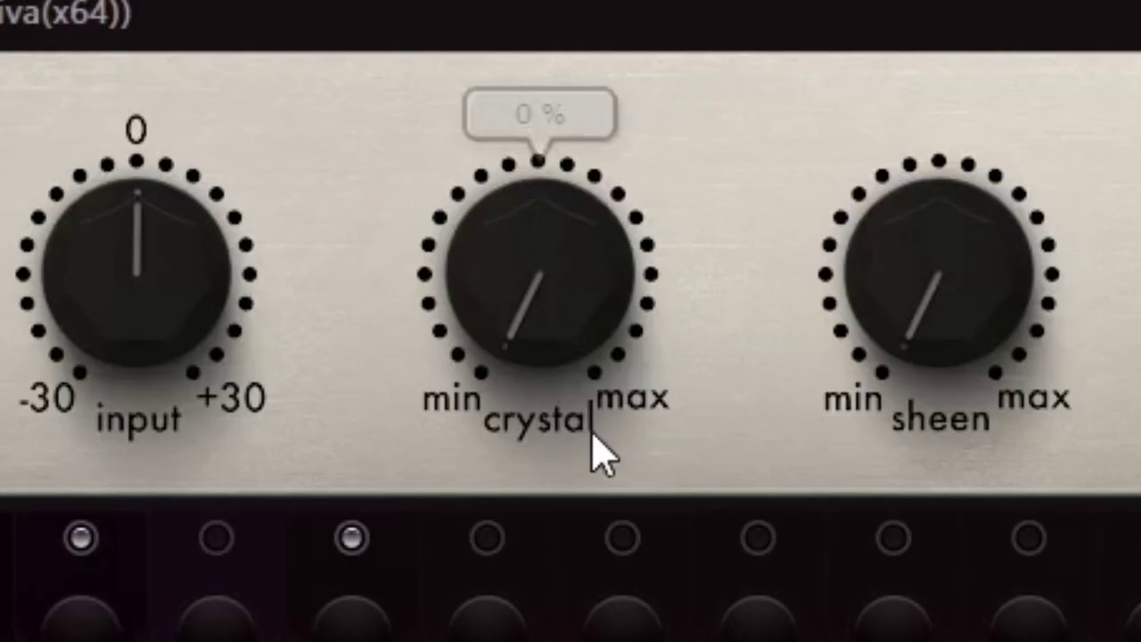
left_click_drag(591, 434, 495, 143)
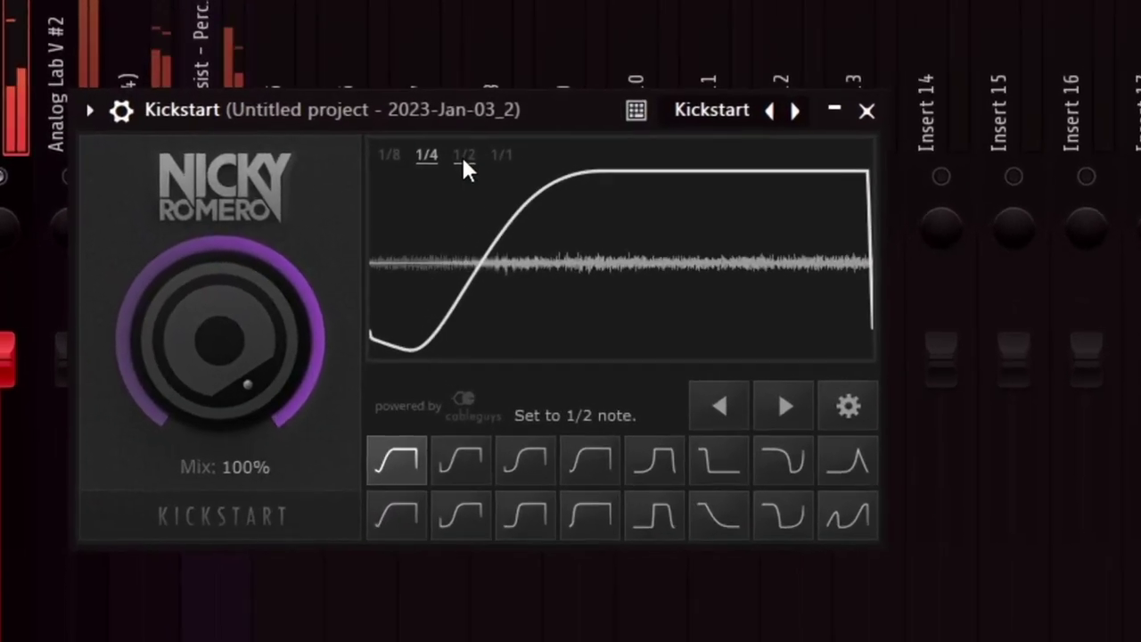
Set Kickstart to a 1/2 rate with a different curve and 73% mix; close Reeverb 2
left_click(464, 159)
left_click(667, 560)
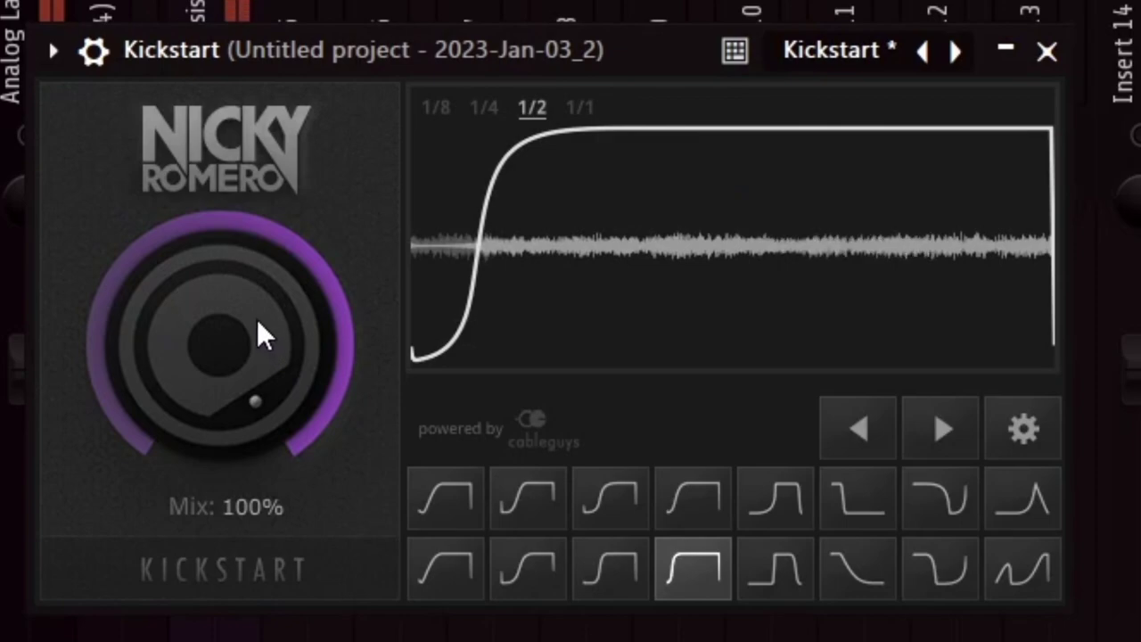
left_click_drag(263, 337, 267, 326)
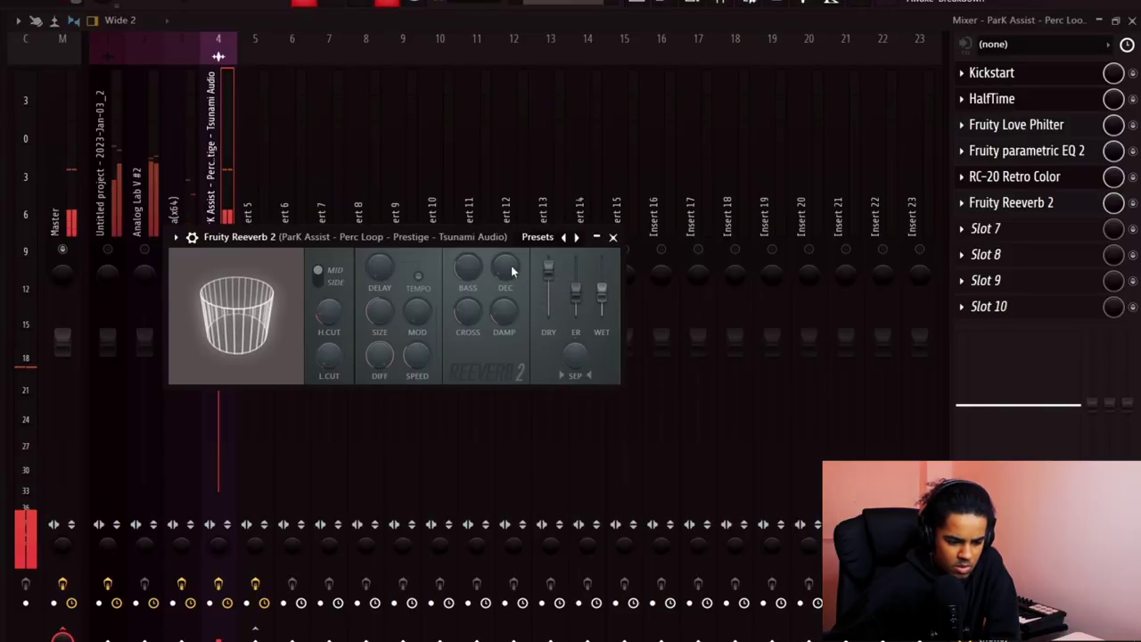
key("Escape")
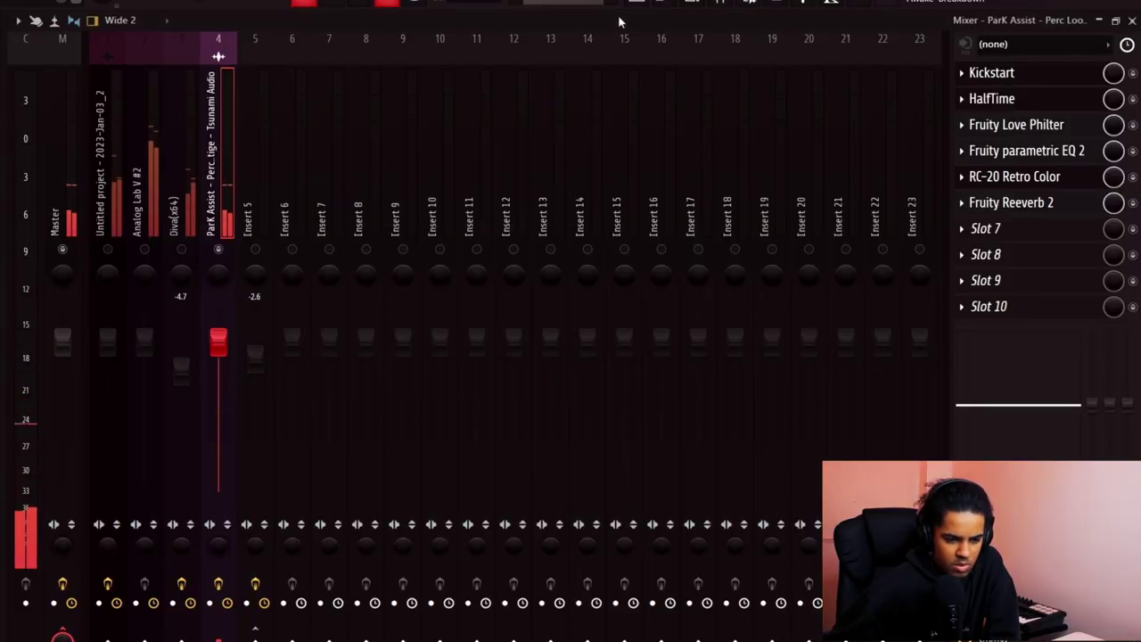
Slice the Track 3 loop twice in the Playlist and delete the small piece between cuts
key("F5")
key("c")
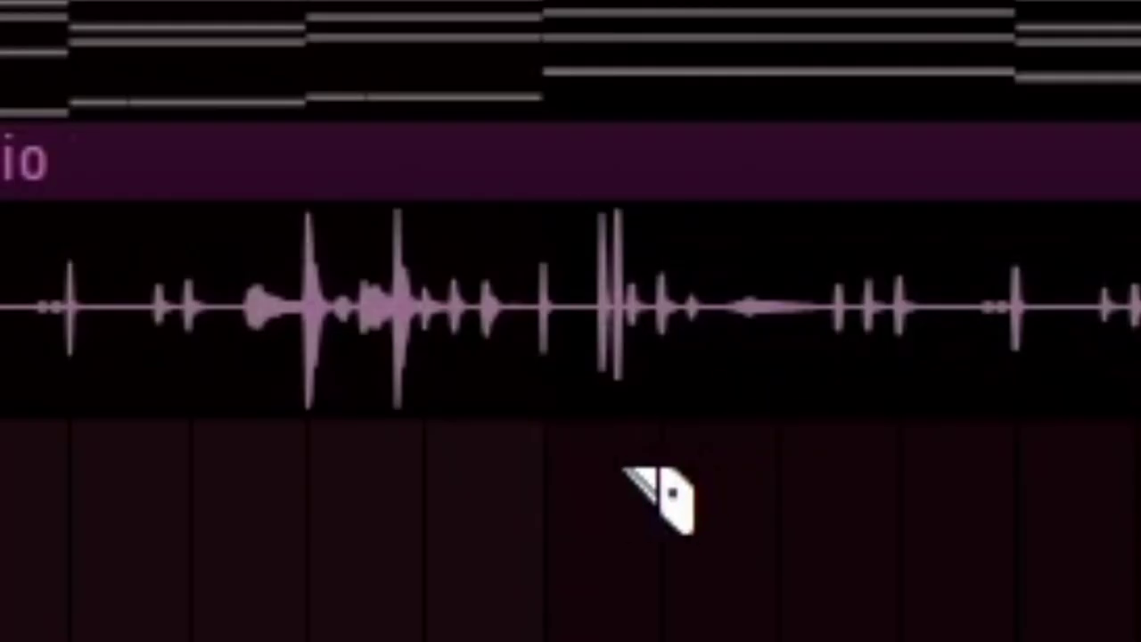
left_click_drag(547, 215, 547, 168)
left_click_drag(565, 217, 566, 177)
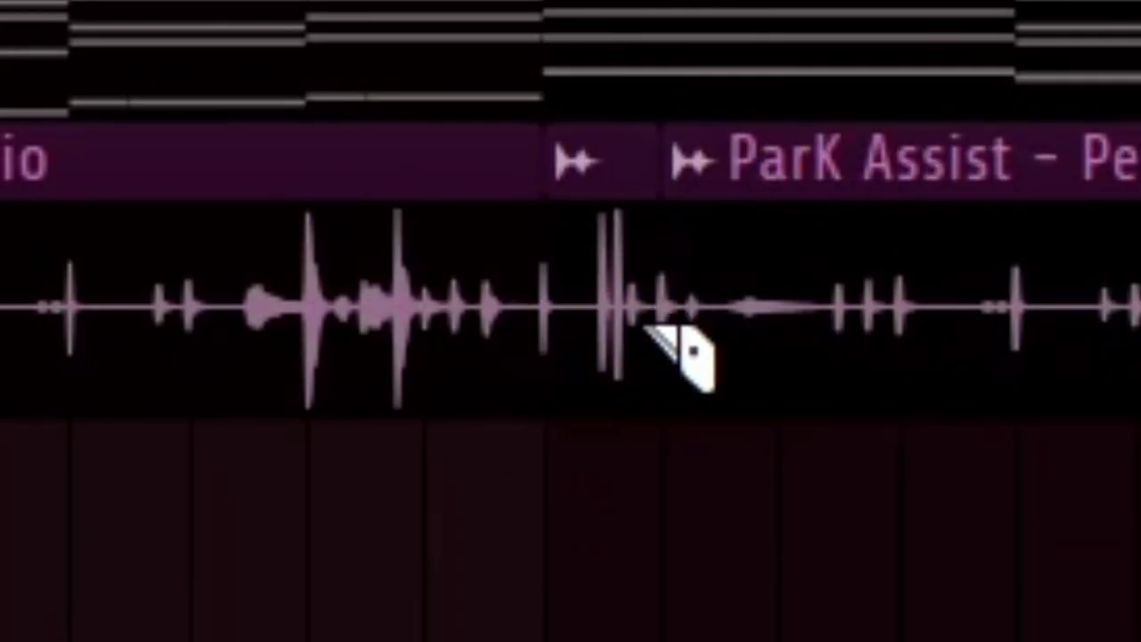
right_click(632, 353)
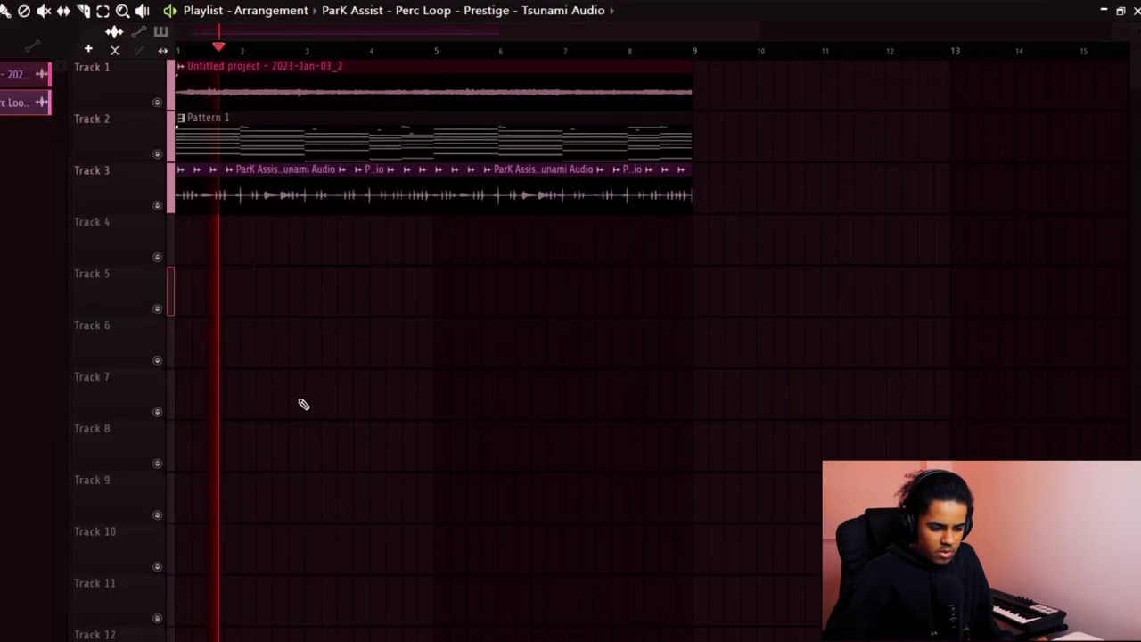
key("F9")
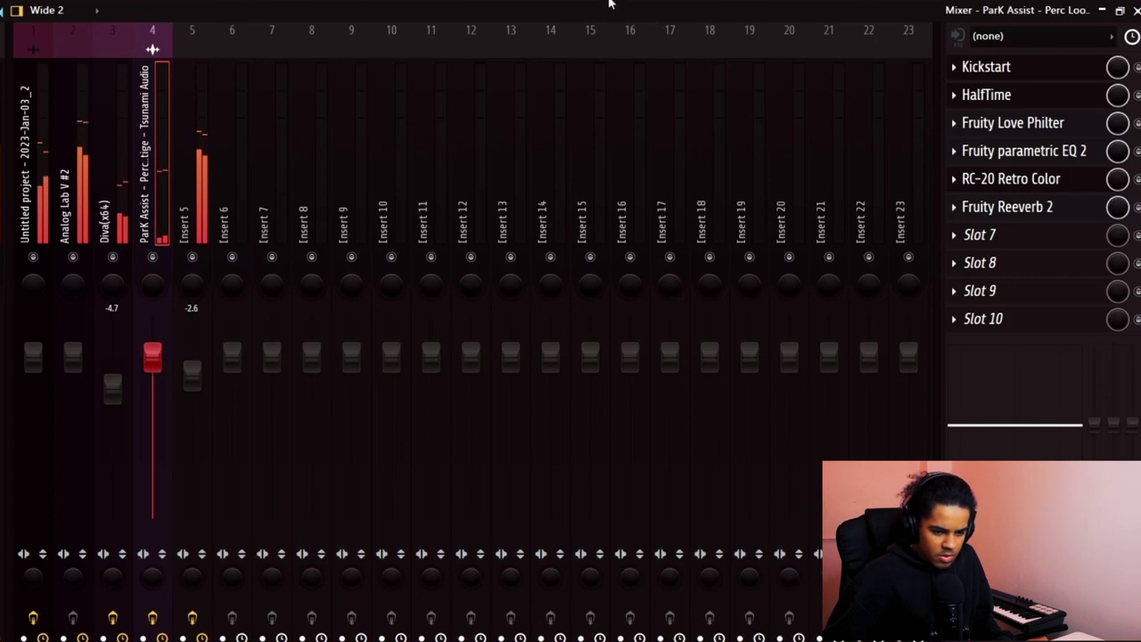
key("F9")
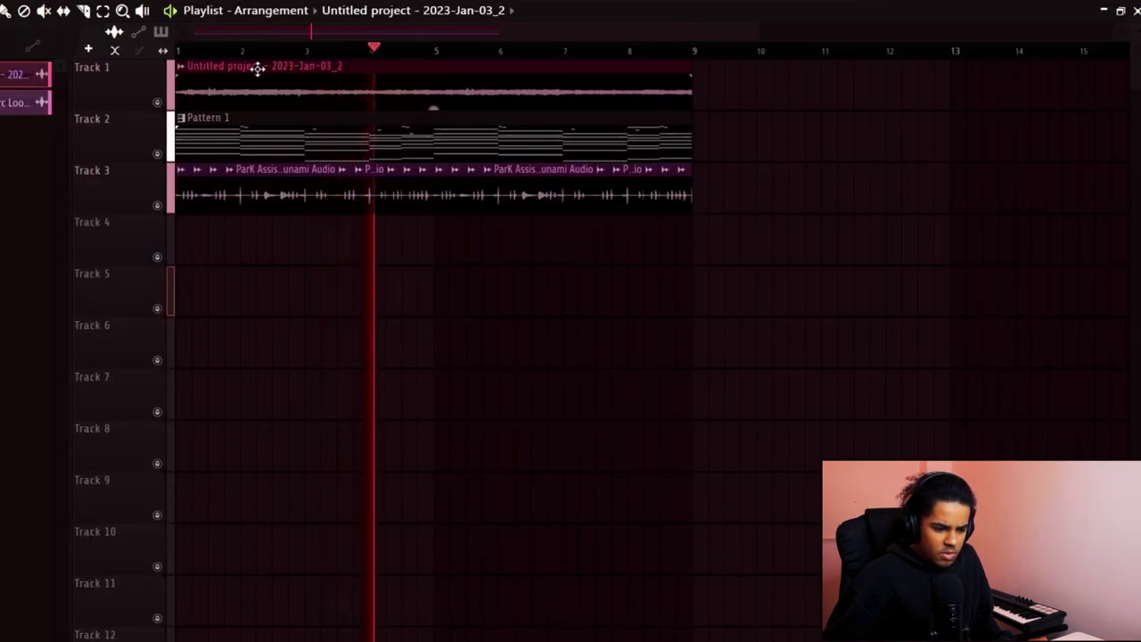
scroll(256, 69, "up", 5)
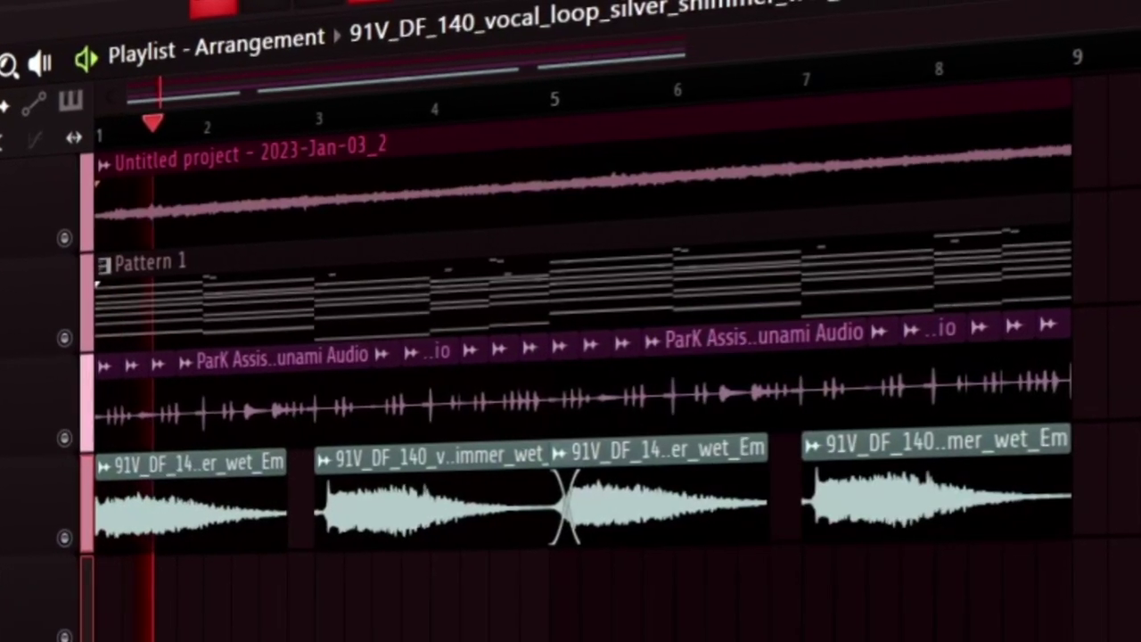
Zoom in on the vocal loop clips and open the clip's channel settings
left_click_drag(318, 124, 184, 502)
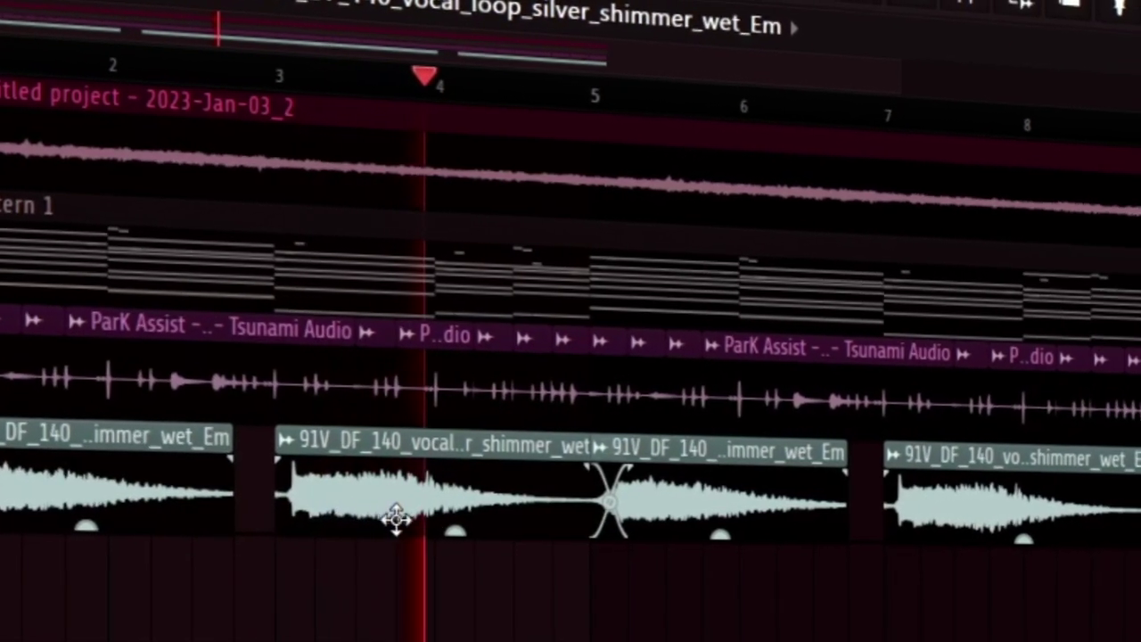
double_click(502, 519)
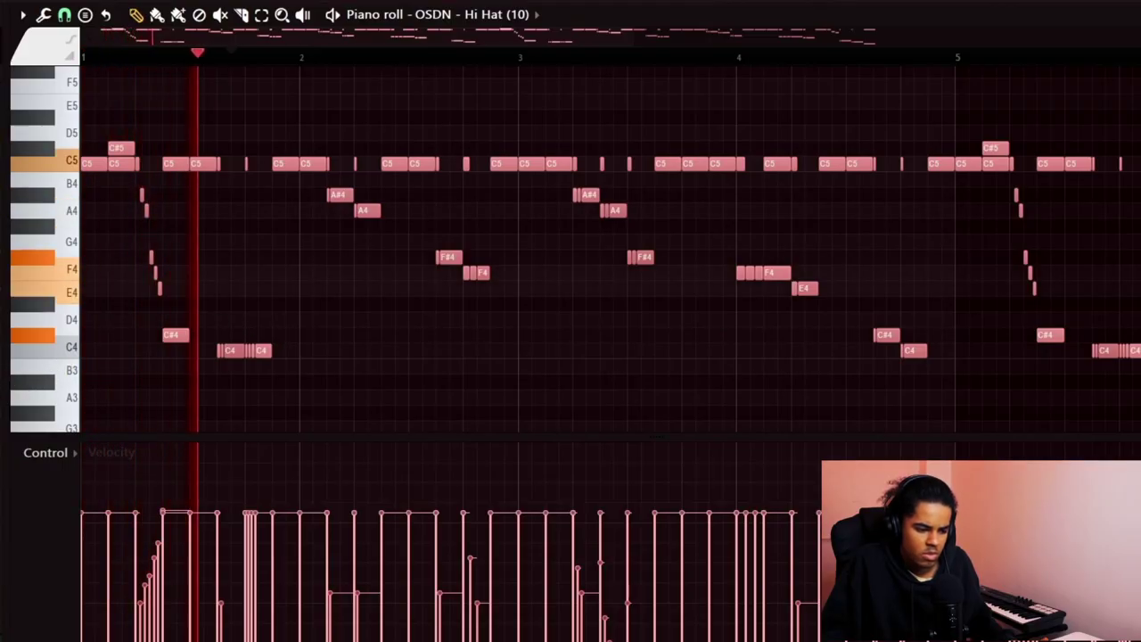
Delete the C5 hi-hat notes to the right of bar 5
scroll(484, 56, "down", 5)
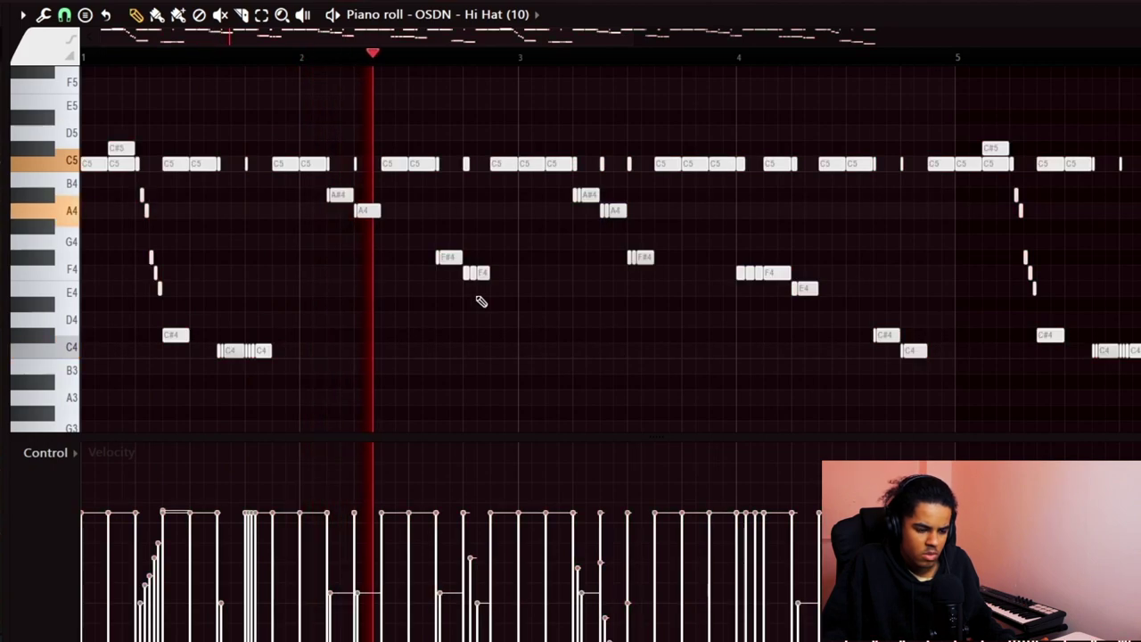
left_click_drag(781, 211, 85, 372)
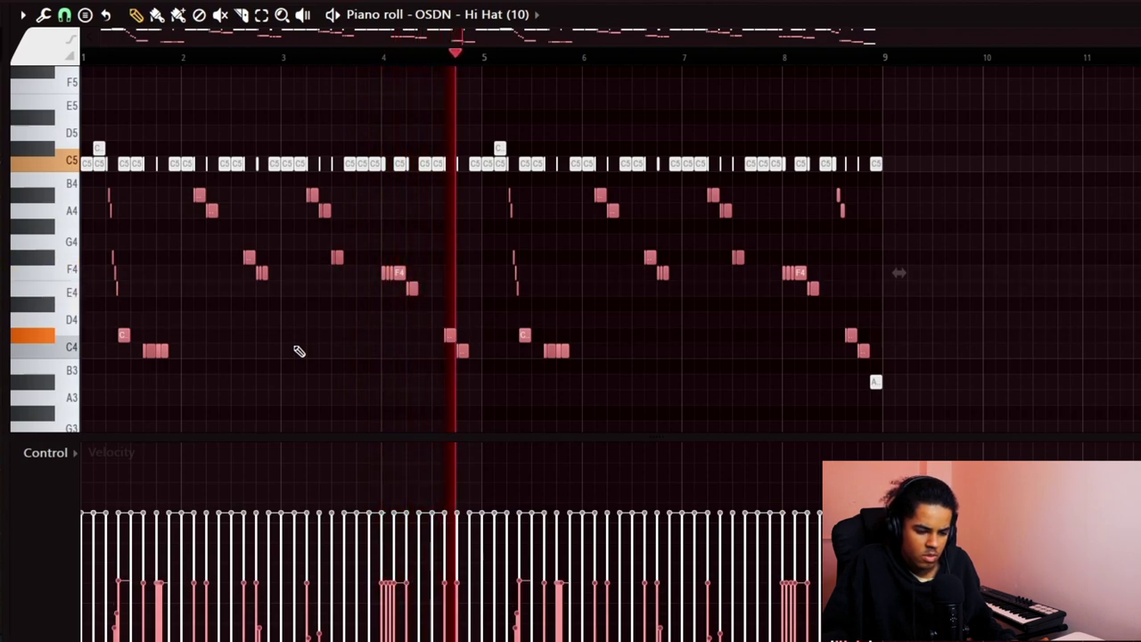
scroll(299, 351, "up", 3)
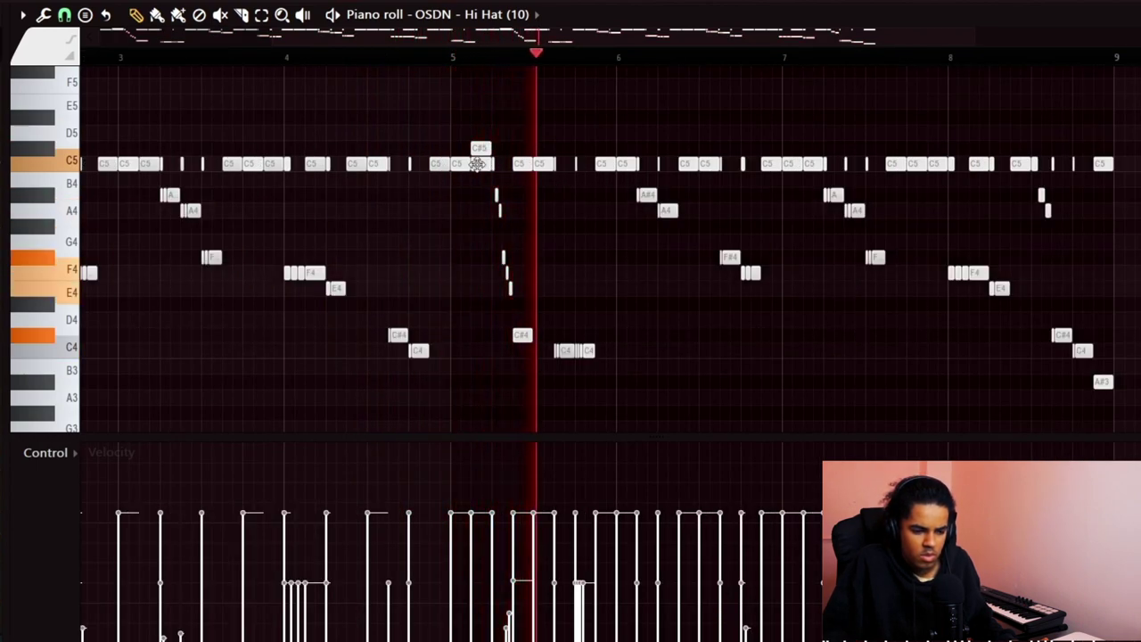
left_click_drag(463, 167, 1128, 191)
key("Delete")
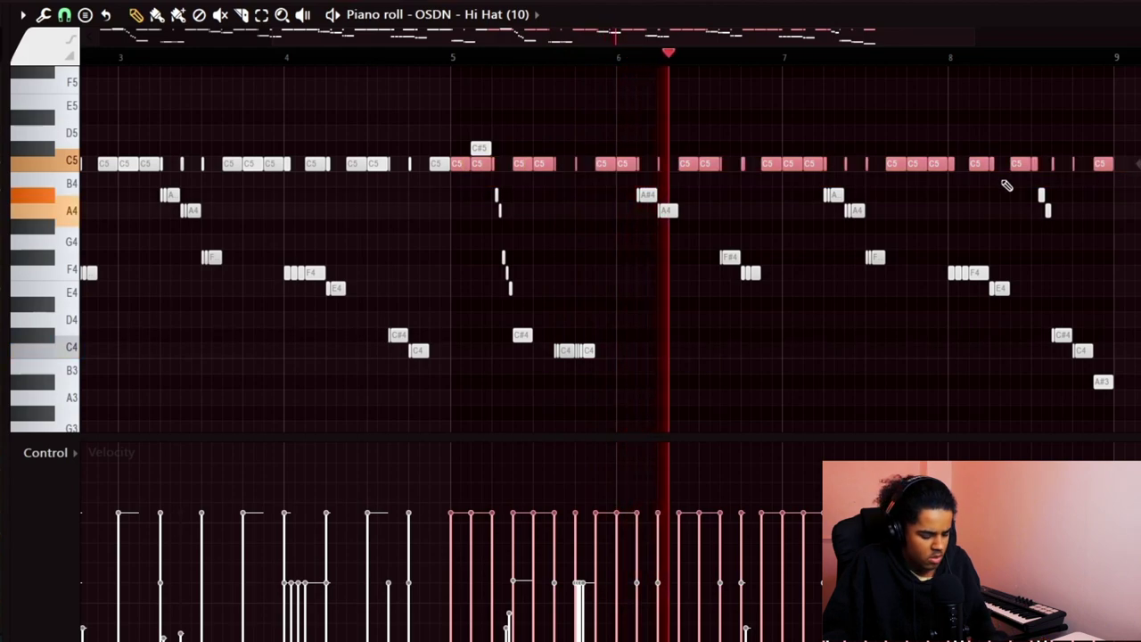
Duplicate the bars 1–5 C5 hats into bars 5–9 and close the velocity lane
scroll(497, 78, "down", 3)
left_click_drag(497, 150, 4, 178)
key("ctrl+b")
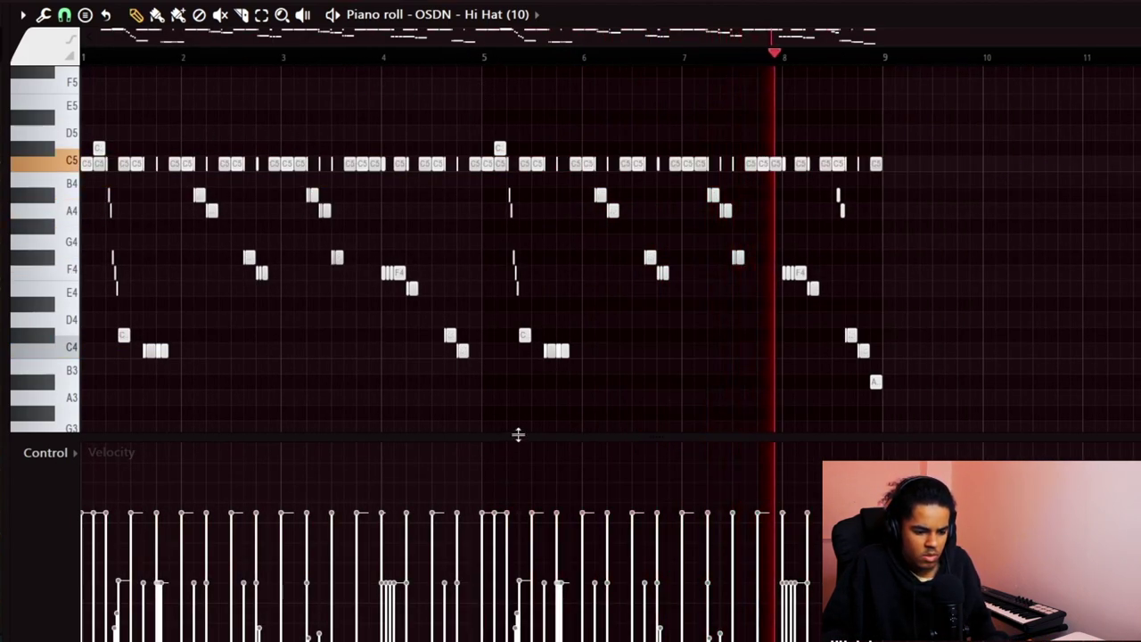
left_click_drag(519, 435, 606, 614)
scroll(597, 597, "up", 3)
scroll(430, 58, "up", 1)
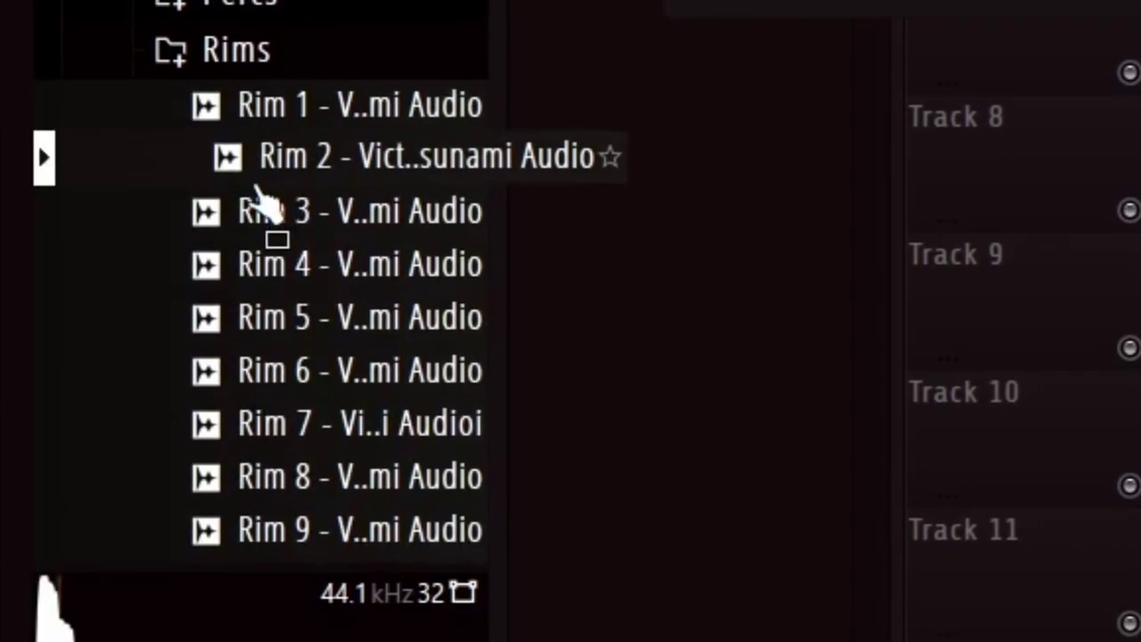
Add Rim 9 from the Rims folder as a new channel and add an extra KICK step
left_click(357, 265)
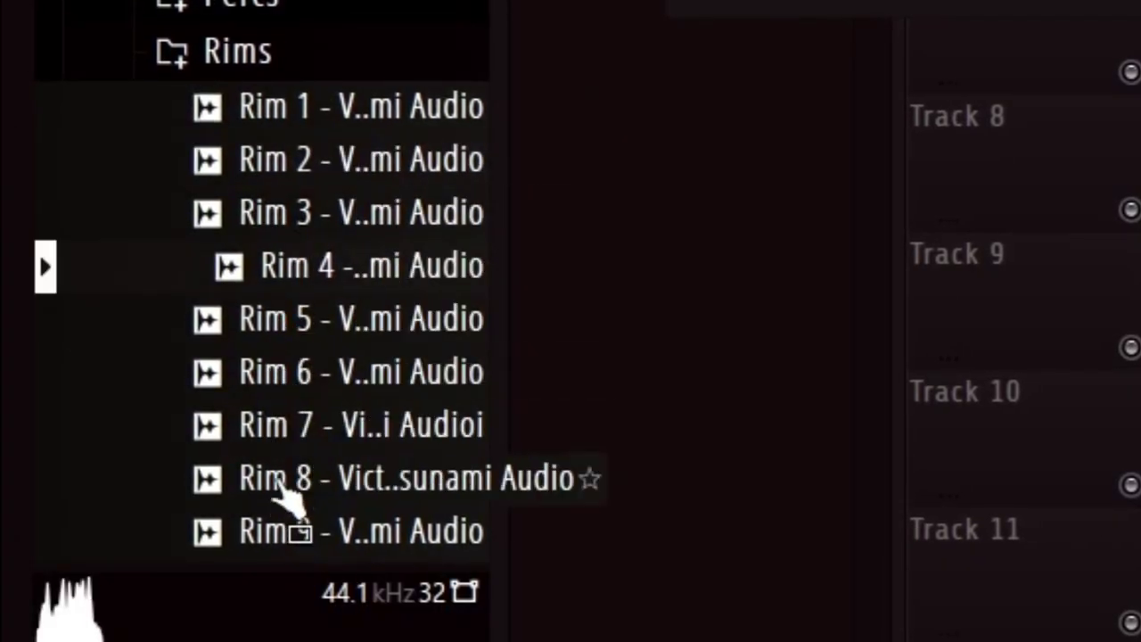
left_click_drag(289, 508, 1106, 0)
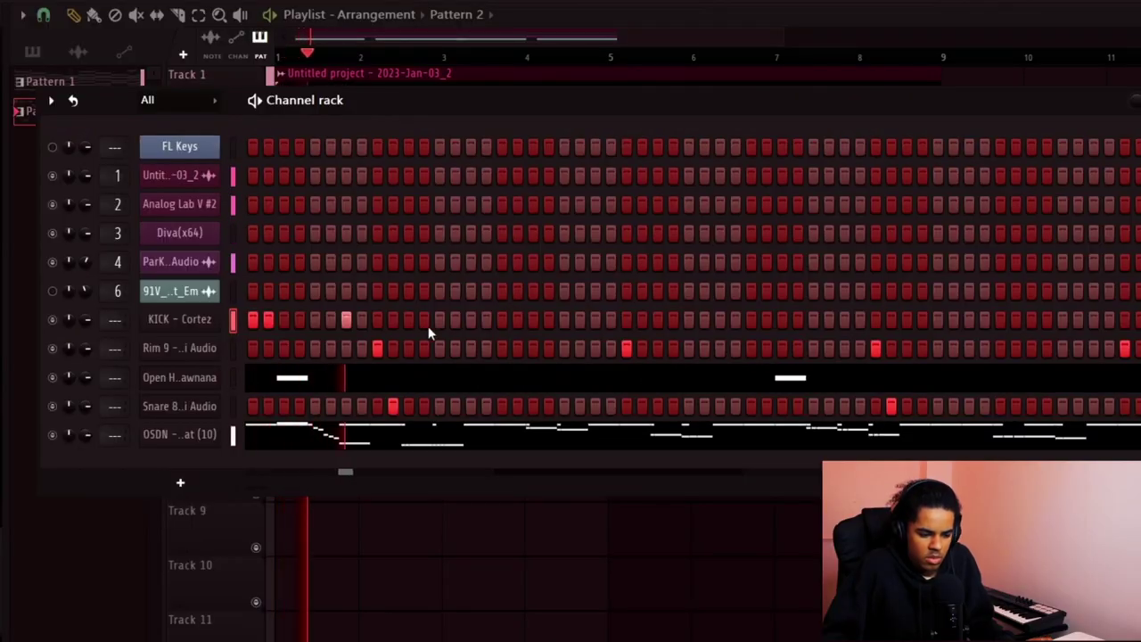
left_click(595, 323)
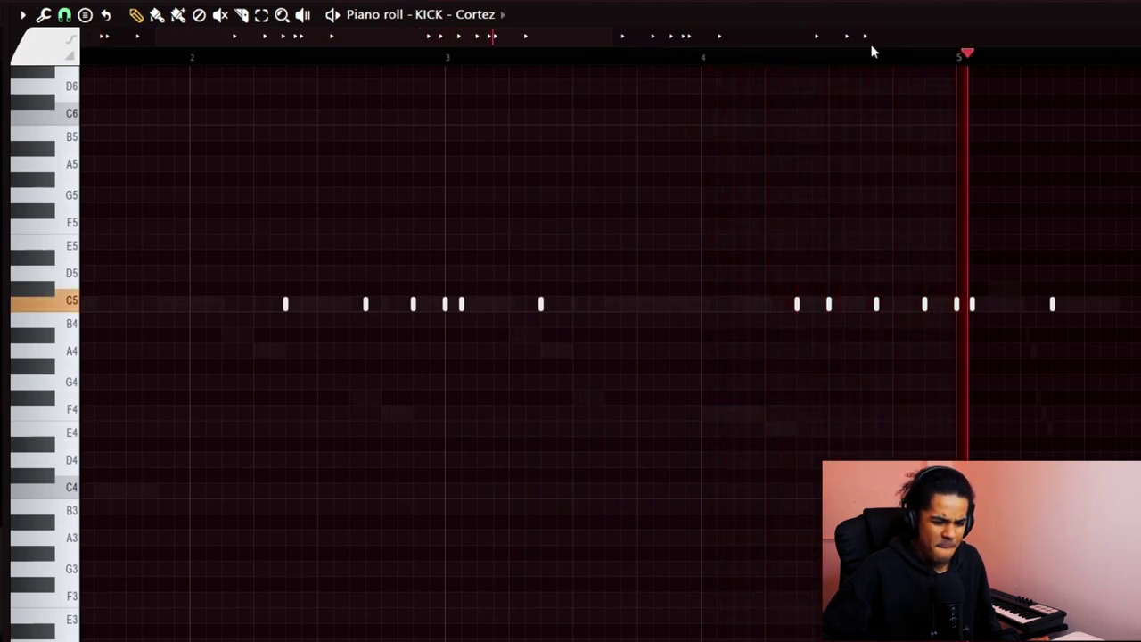
scroll(873, 51, "down", 5)
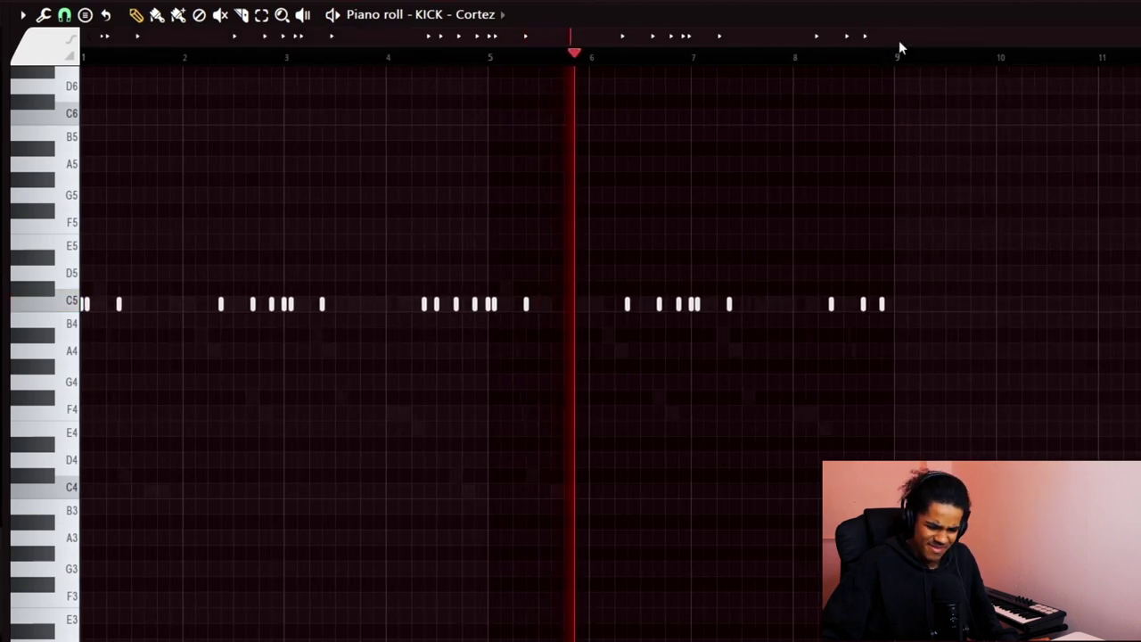
scroll(899, 46, "up", 3)
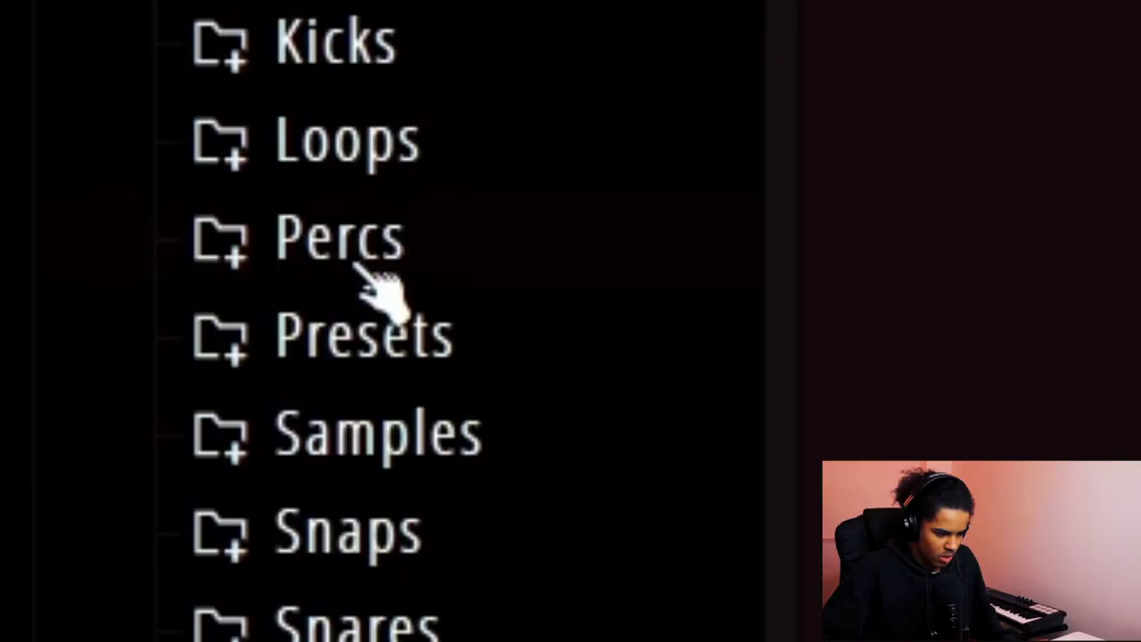
Add SW Perc 002 from Percs with a hit on step 12, shown in the piano roll
left_click(365, 260)
left_click_drag(369, 407, 573, 330)
left_click(879, 332)
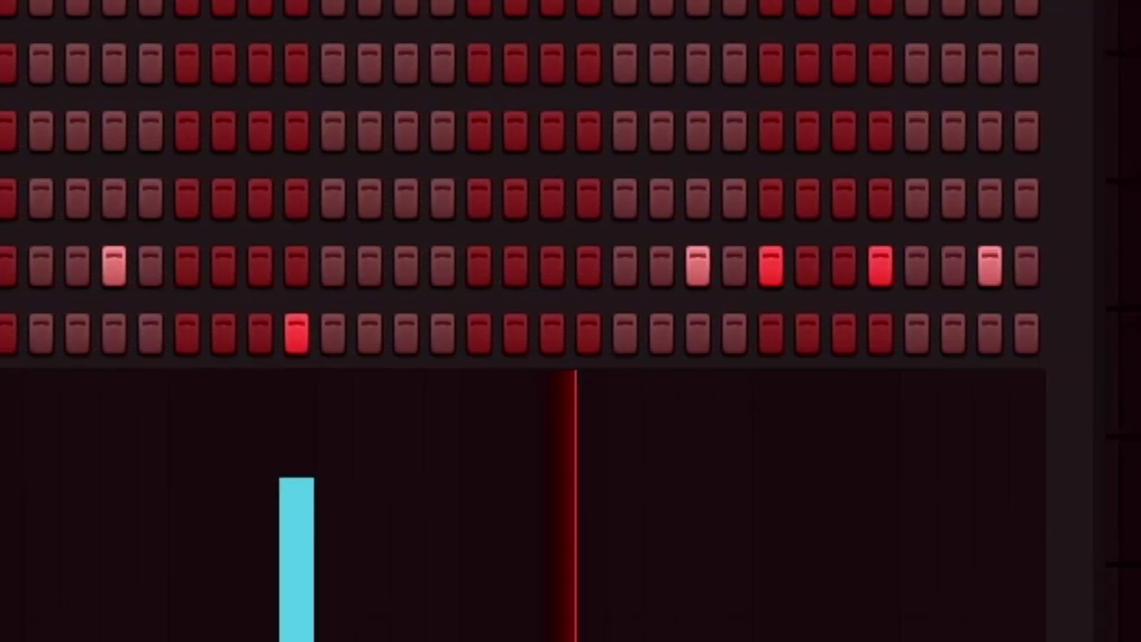
right_click(230, 346)
left_click(230, 346)
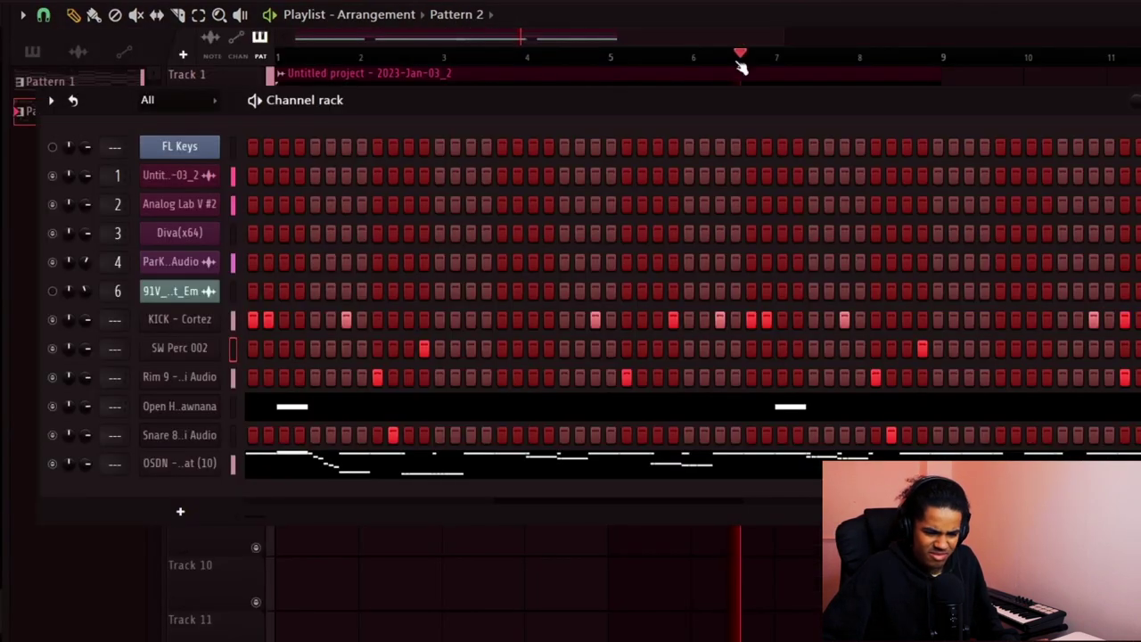
key("F7")
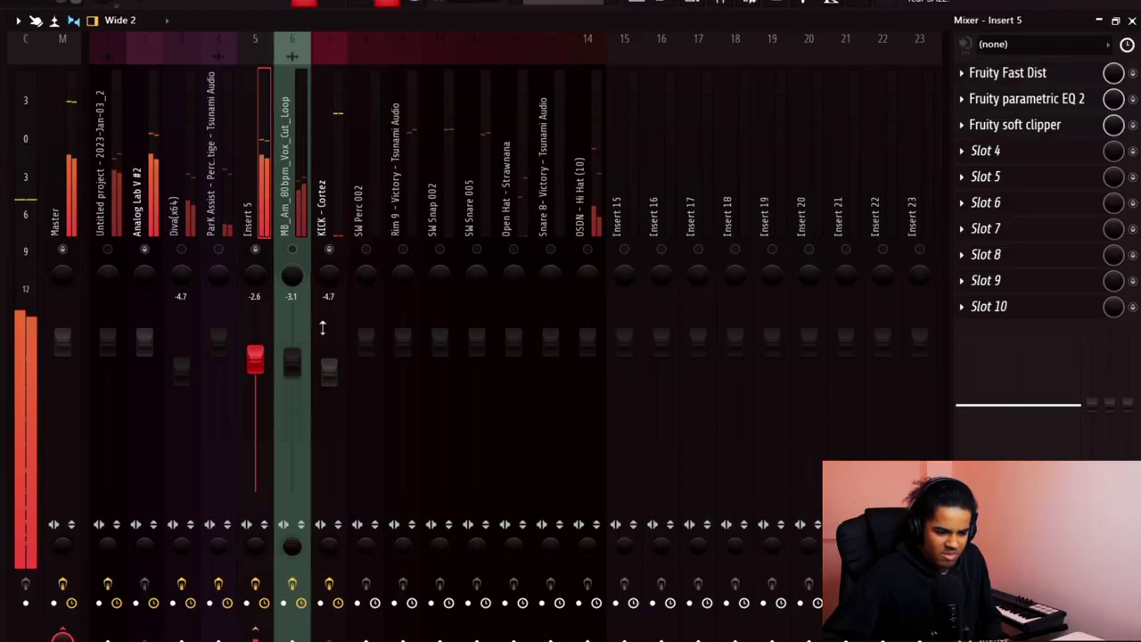
Load Fruity Limiter in slot 1 of Analog Lab V #2 and switch it to COMP mode
left_click(337, 243)
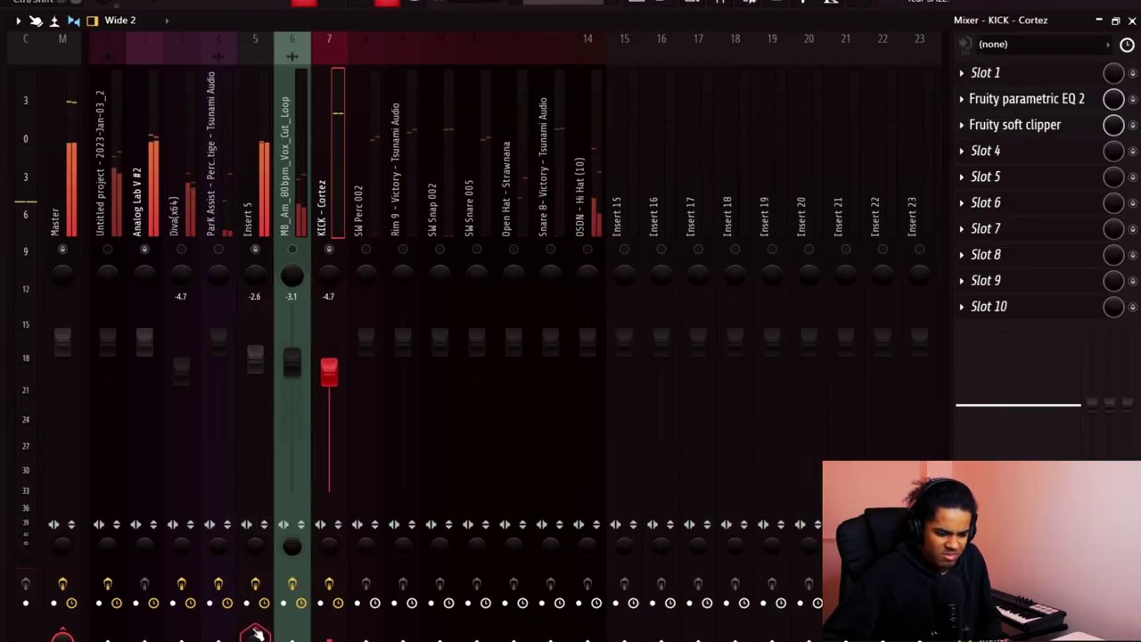
right_click(144, 631)
left_click(144, 205)
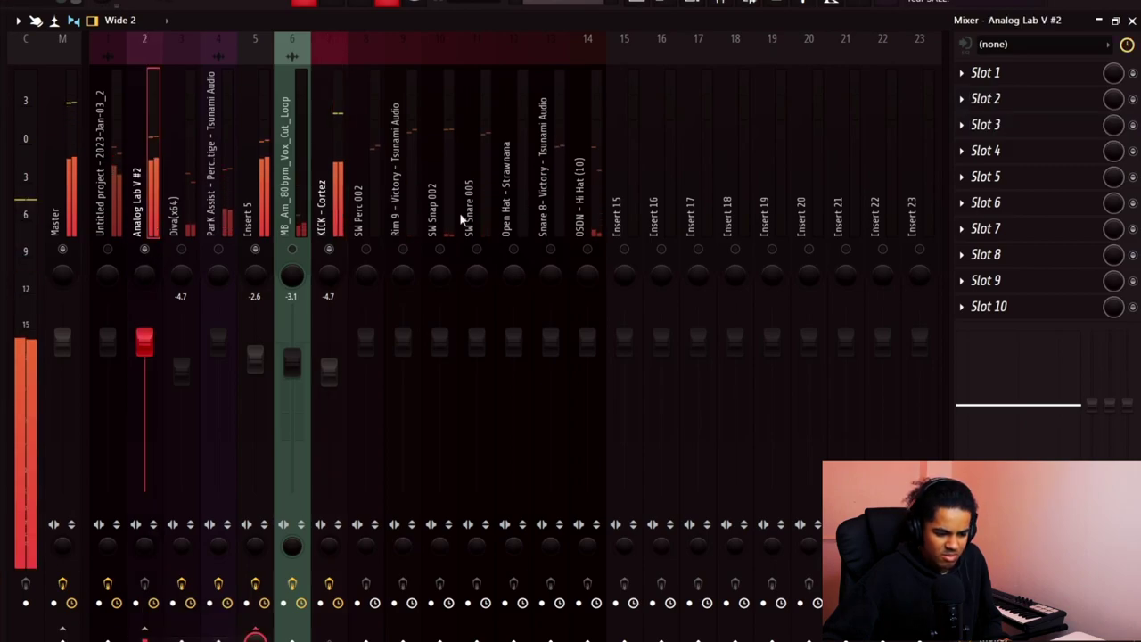
left_click(995, 82)
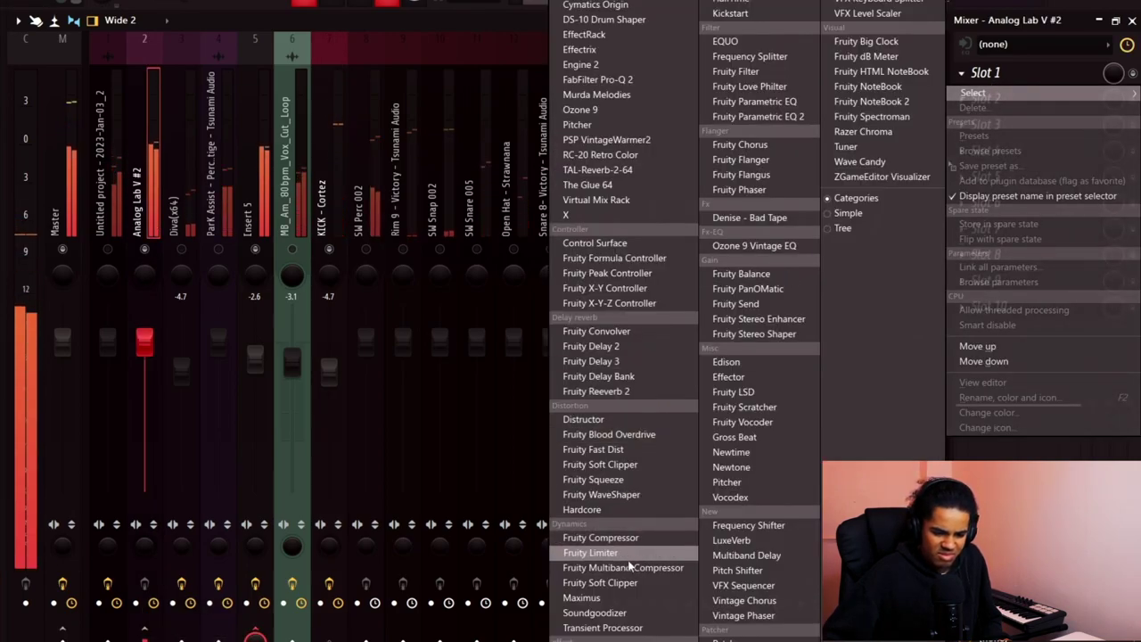
left_click(496, 543)
left_click(295, 469)
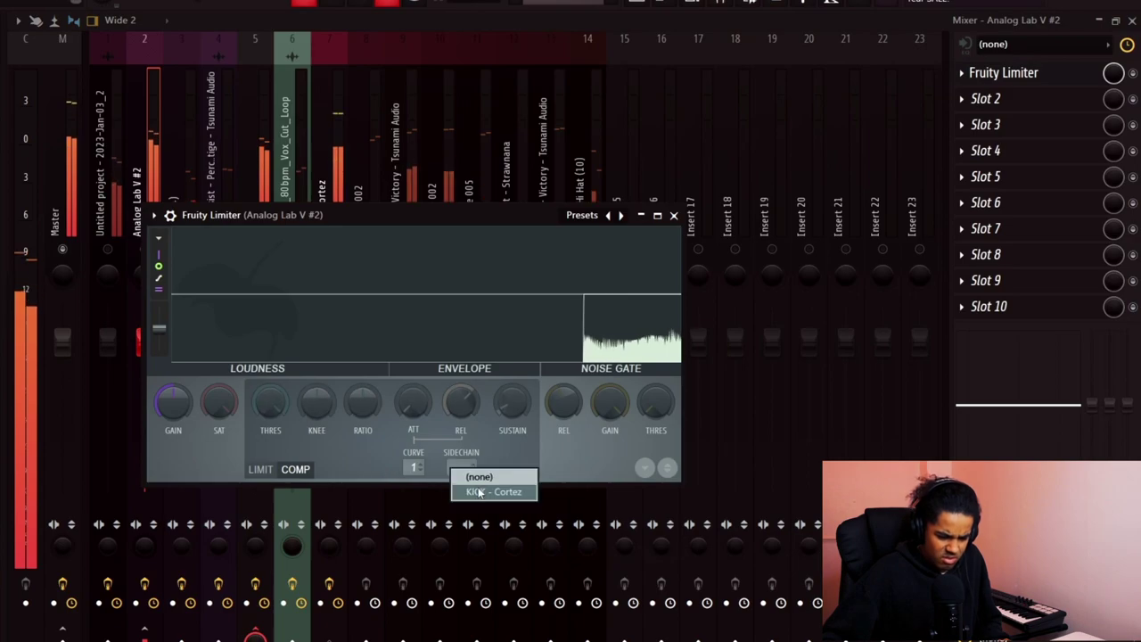
Reshape band 4 of the Rim 9 EQ, then browse slot-1 effects on SW Snap 002
left_click(397, 134)
left_click_drag(324, 313, 295, 306)
left_click(364, 280)
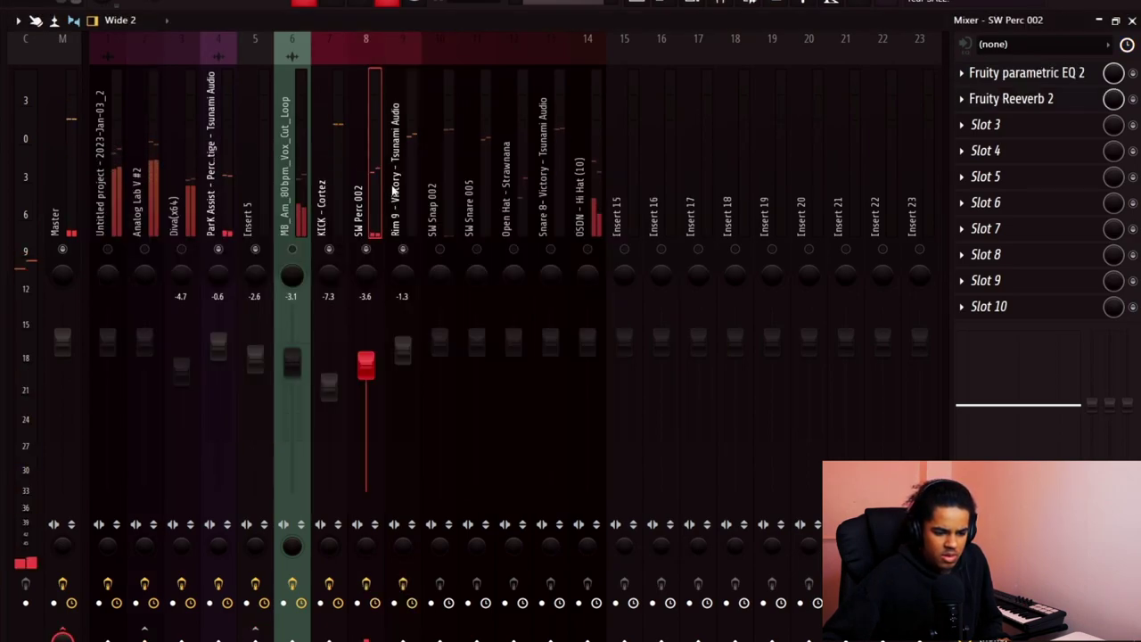
left_click(398, 282)
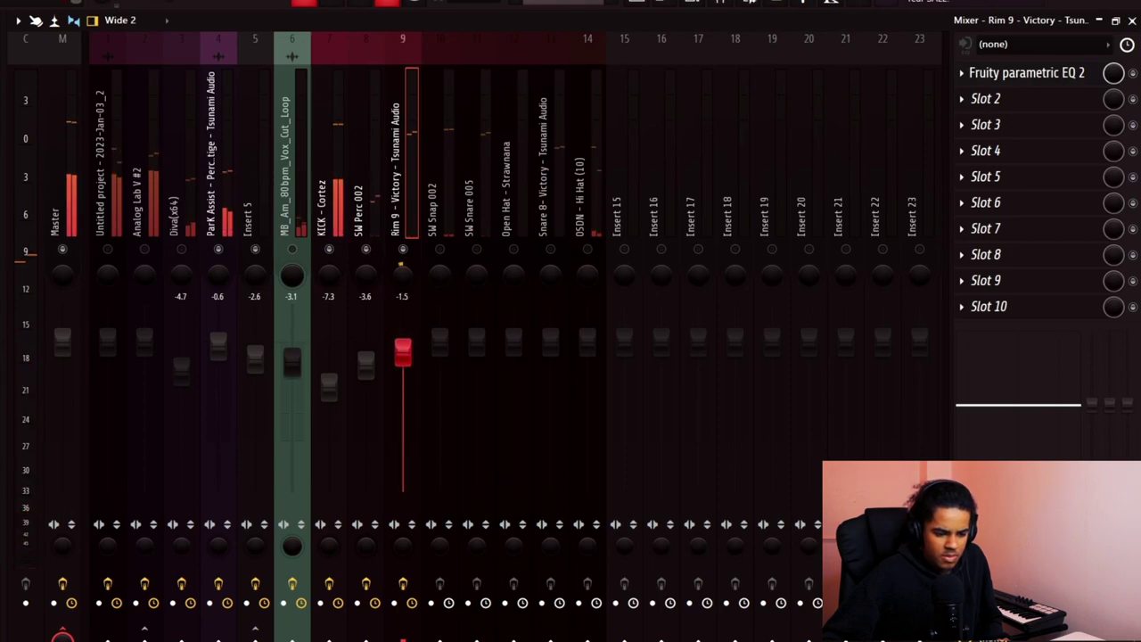
left_click(445, 251)
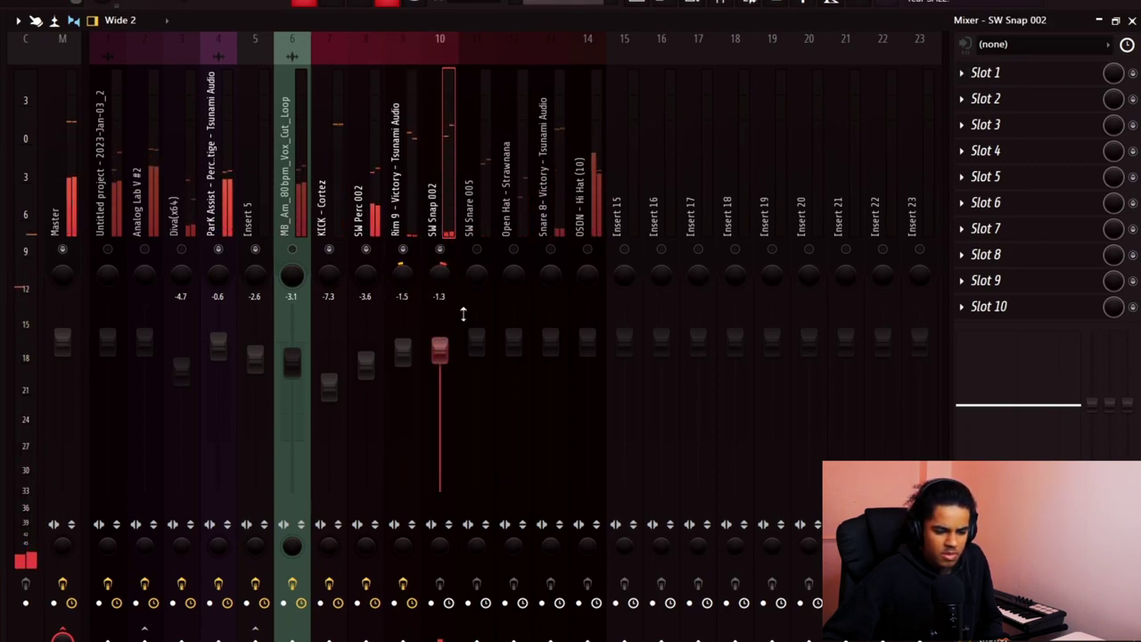
left_click(999, 76)
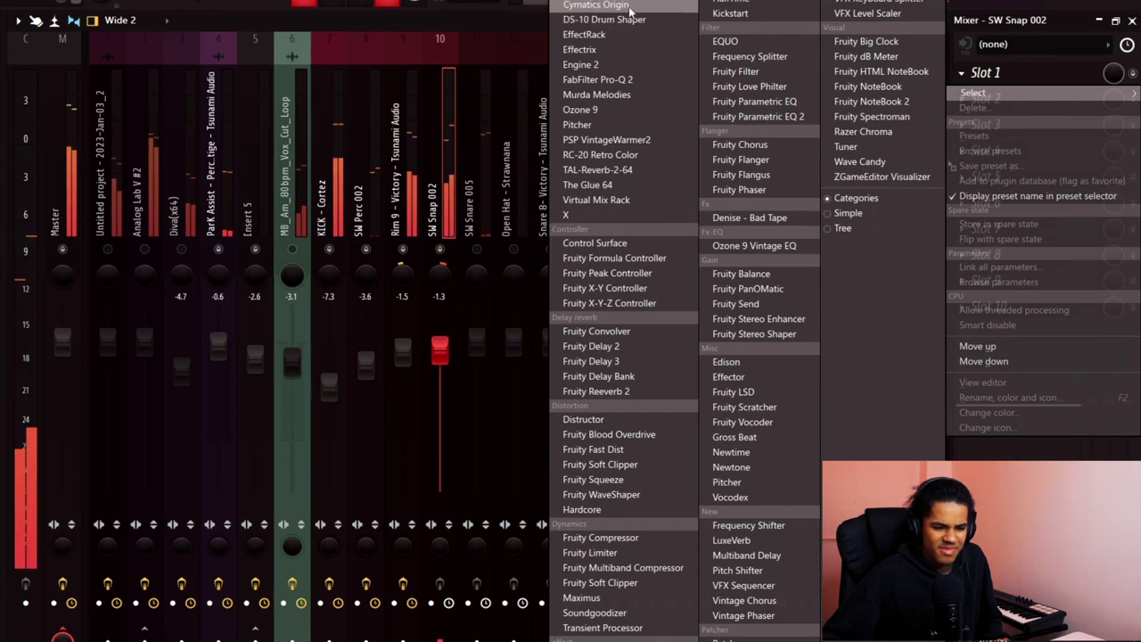
left_click(542, 29)
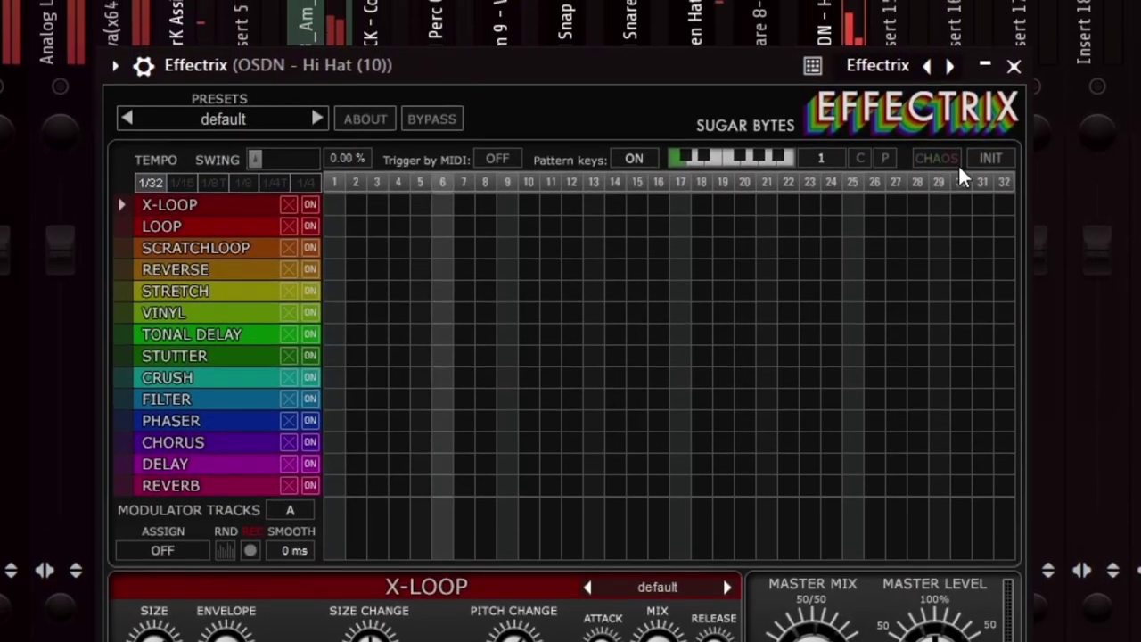
Generate a random Effectrix pattern on the hi hat and clear its CHORUS and DELAY rows
left_click(949, 116)
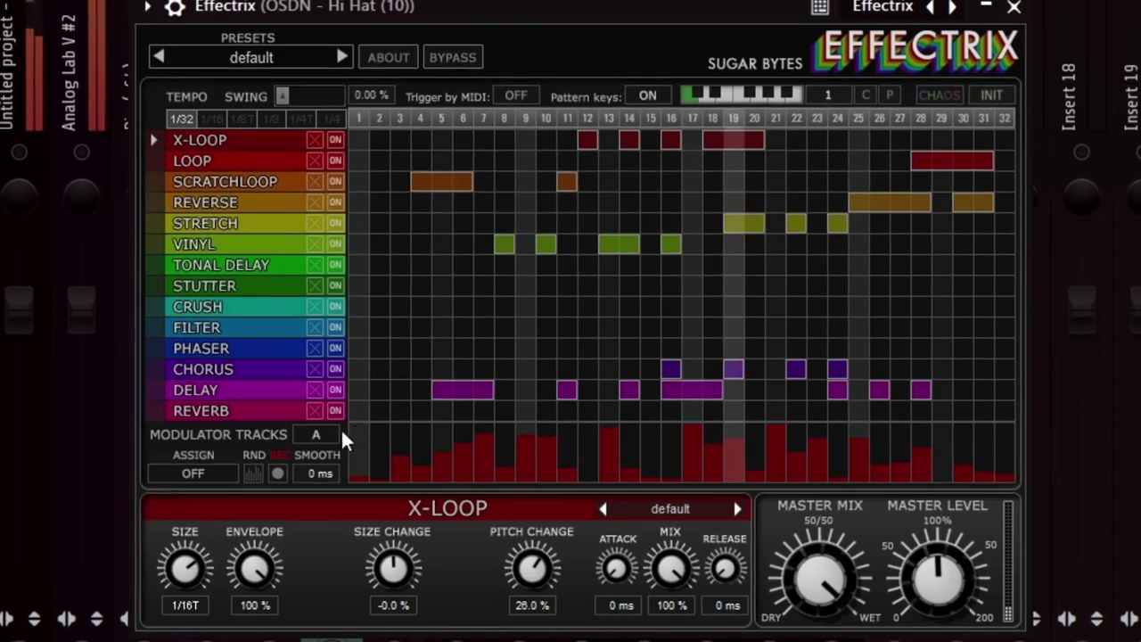
left_click(317, 369)
left_click(317, 390)
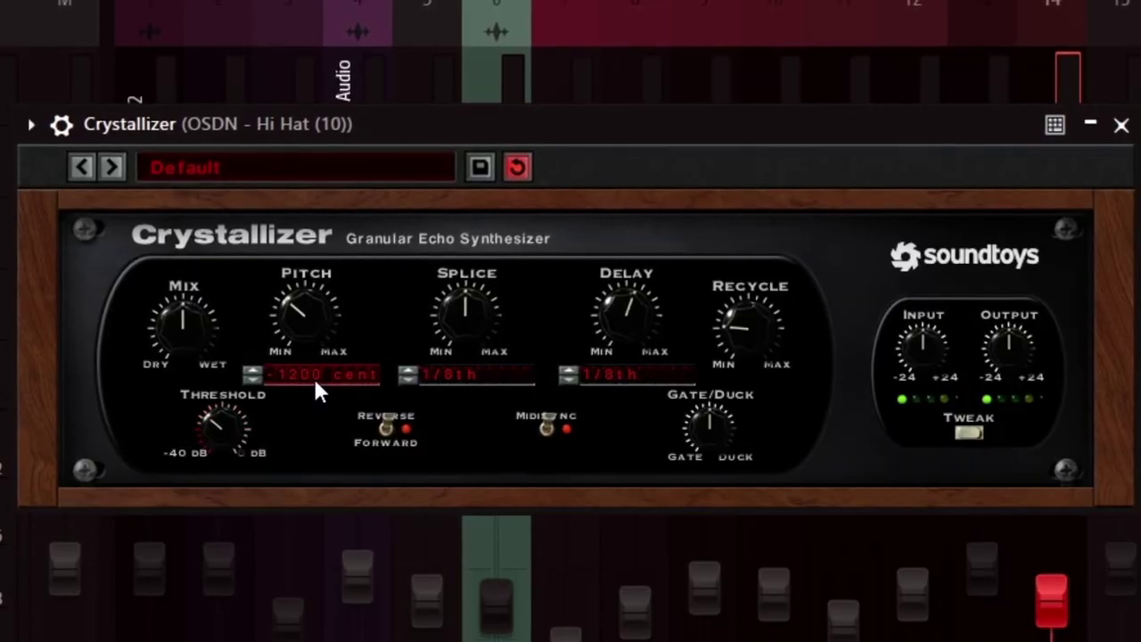
Lower the Diva fader to about -6.5 and select the vocal loop mixer track
scroll(313, 375, "down", 1)
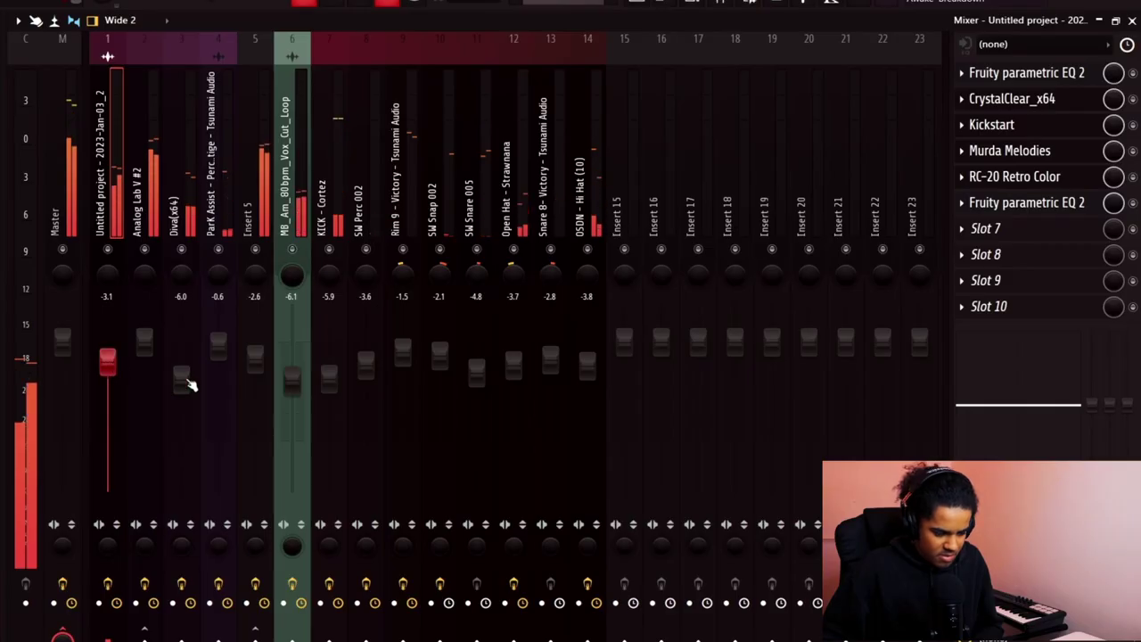
left_click_drag(188, 381, 187, 388)
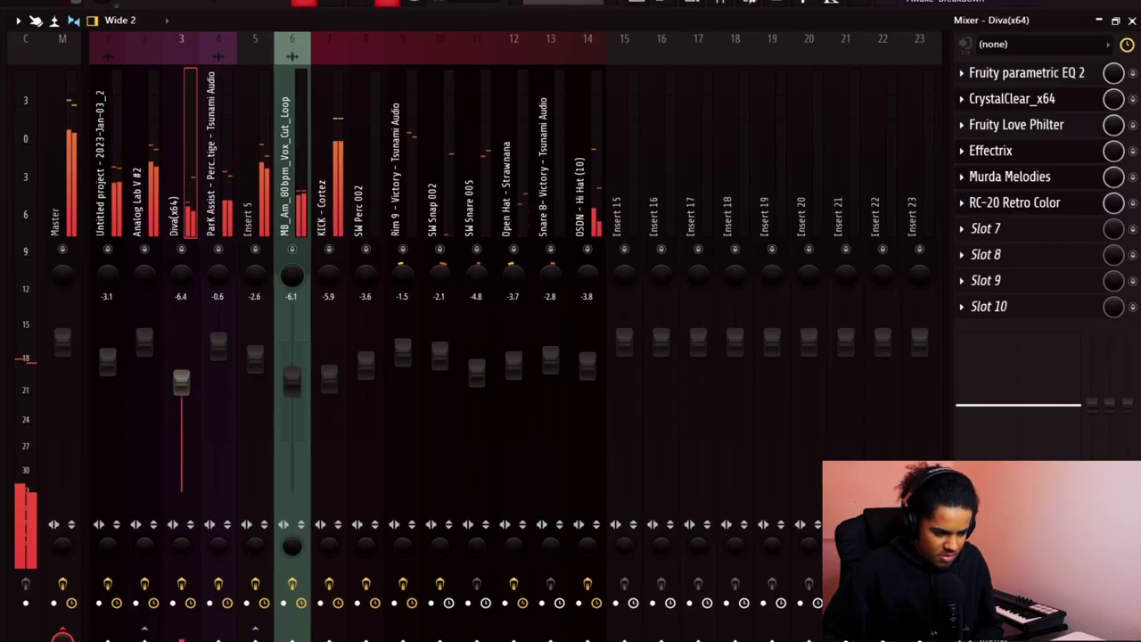
left_click(292, 383)
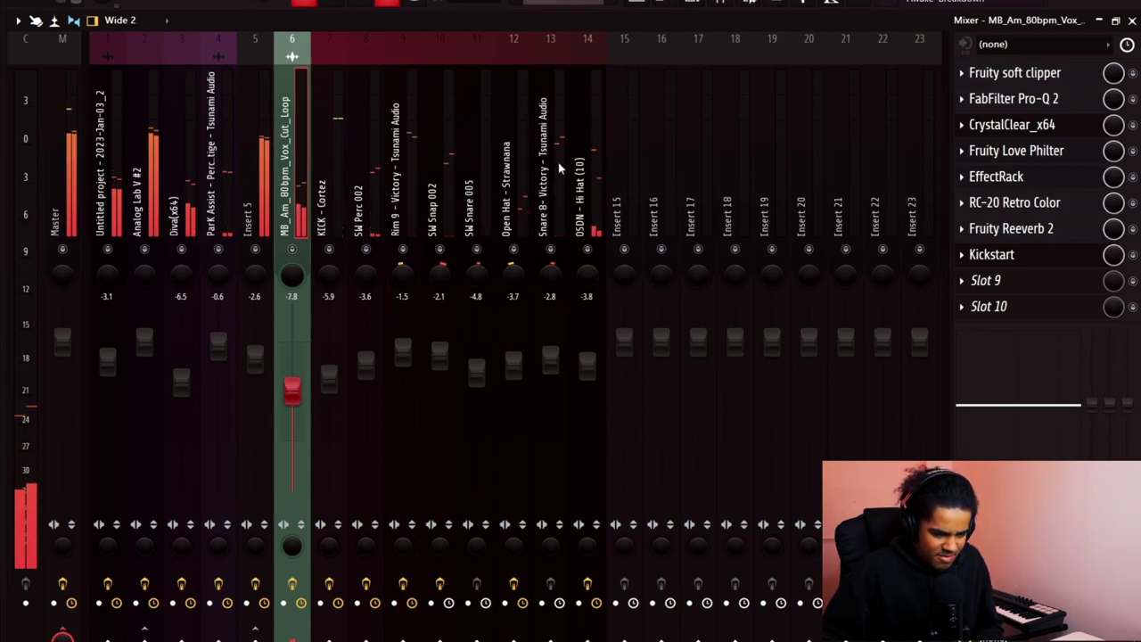
Return to the playlist and show the project info from the Options menu
left_click(631, 10)
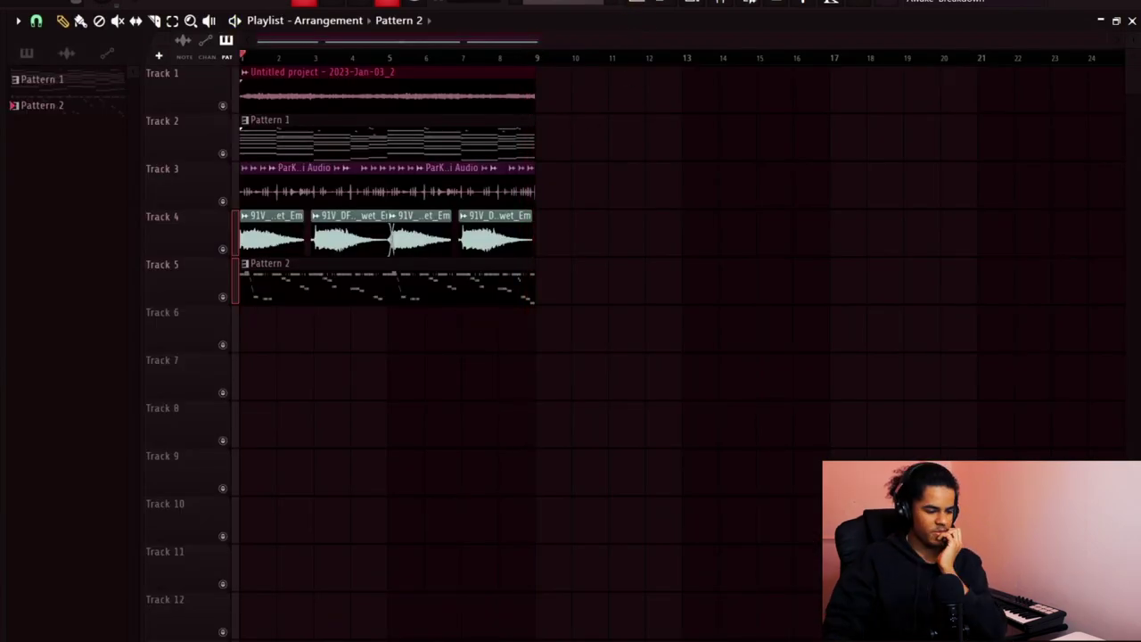
key("alt+o")
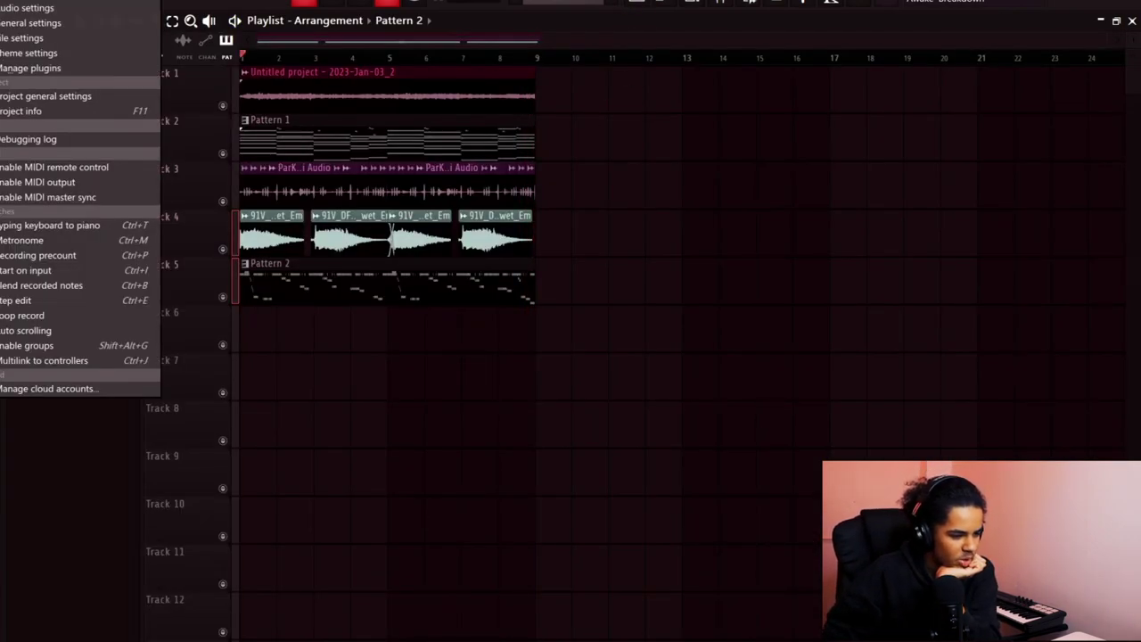
key("F11")
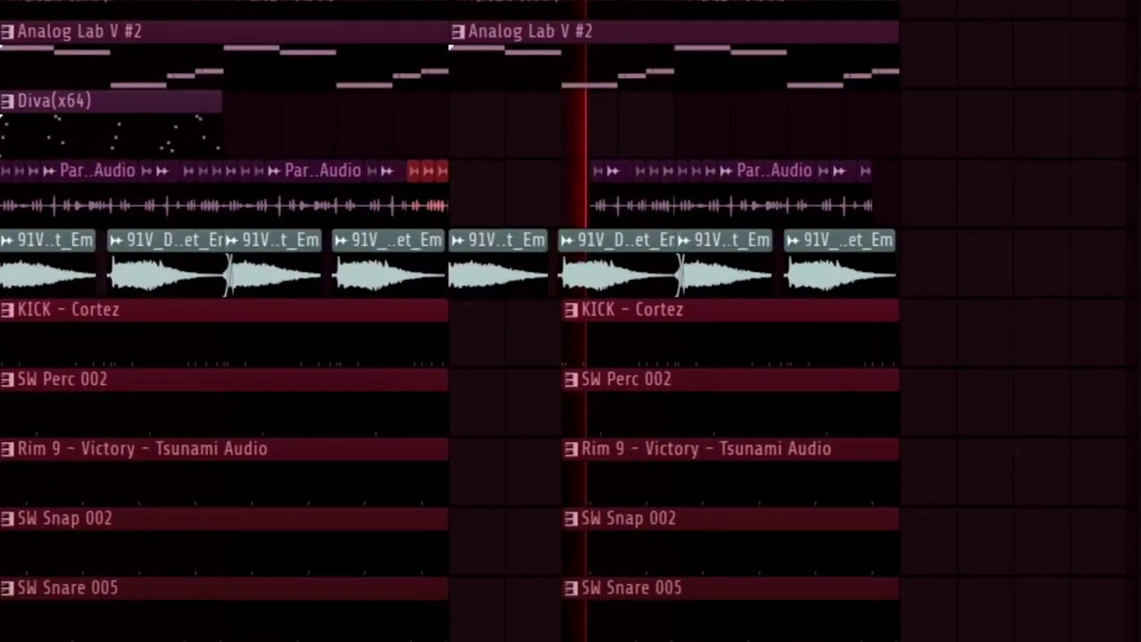
Drag the short red clip from before the ParK Assist loop to that track's end
scroll(298, 125, "up", 3)
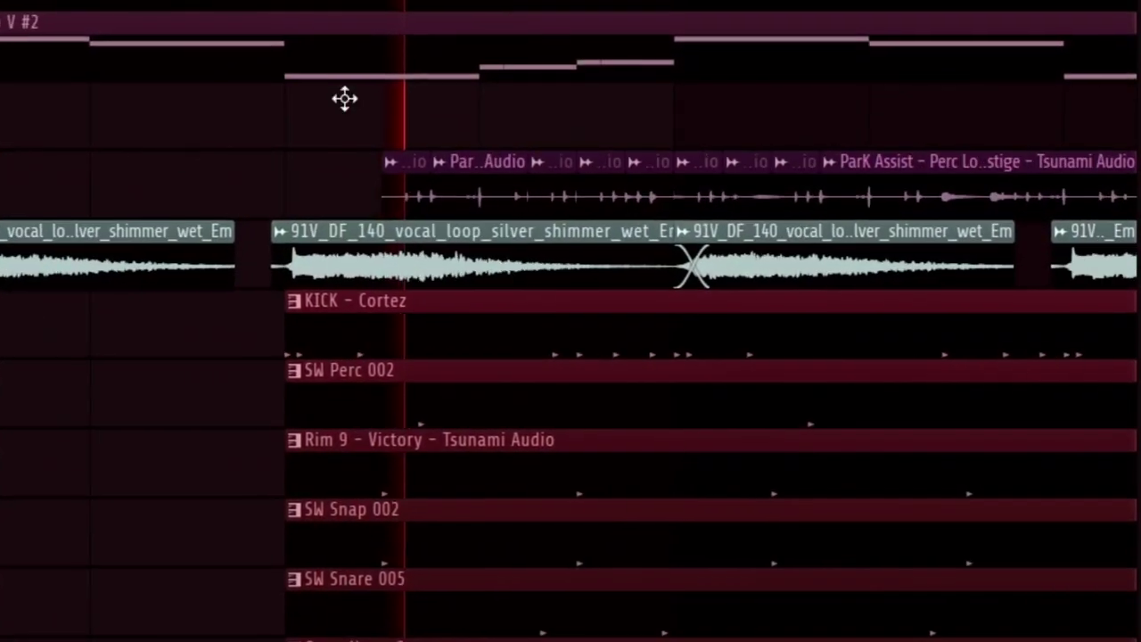
scroll(298, 148, "down", 3)
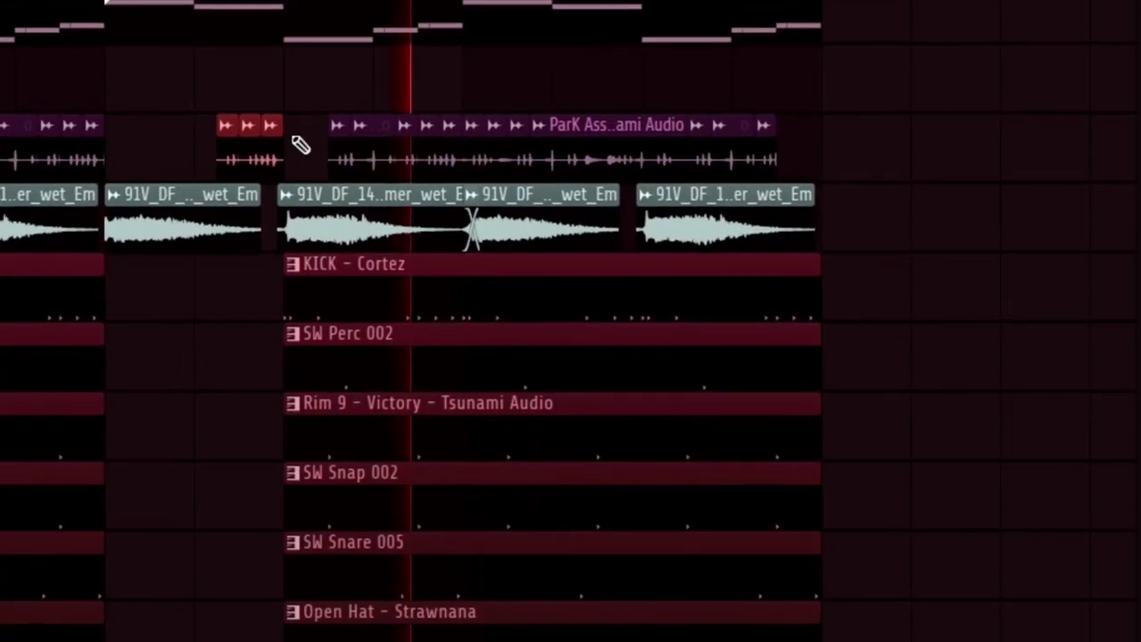
scroll(280, 153, "up", 2)
scroll(183, 116, "up", 1)
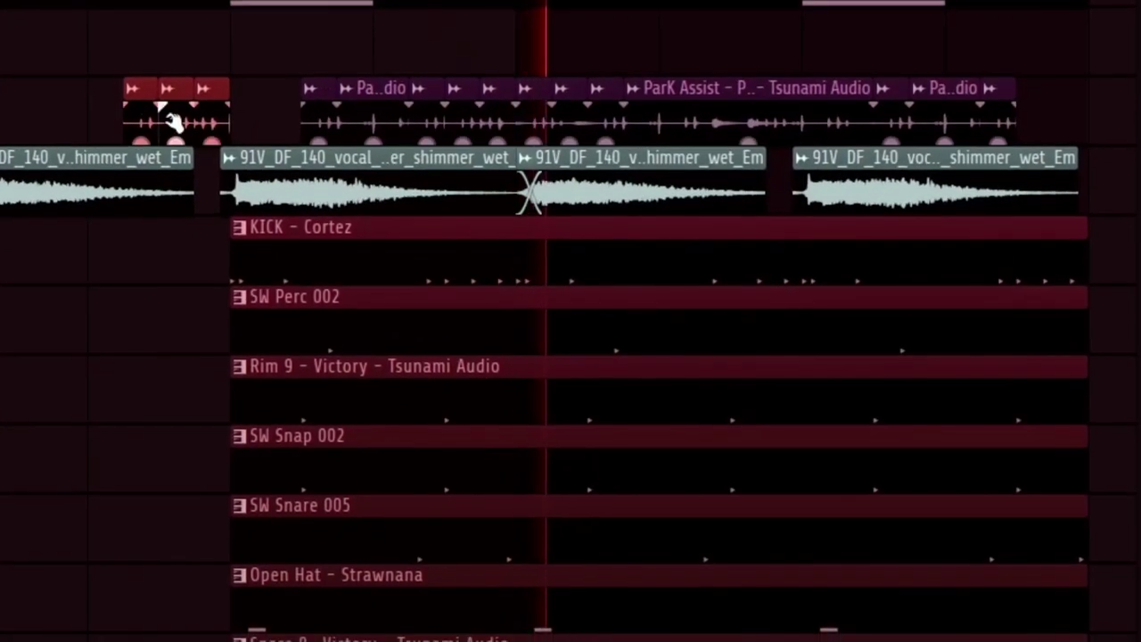
left_click_drag(178, 93, 1039, 94)
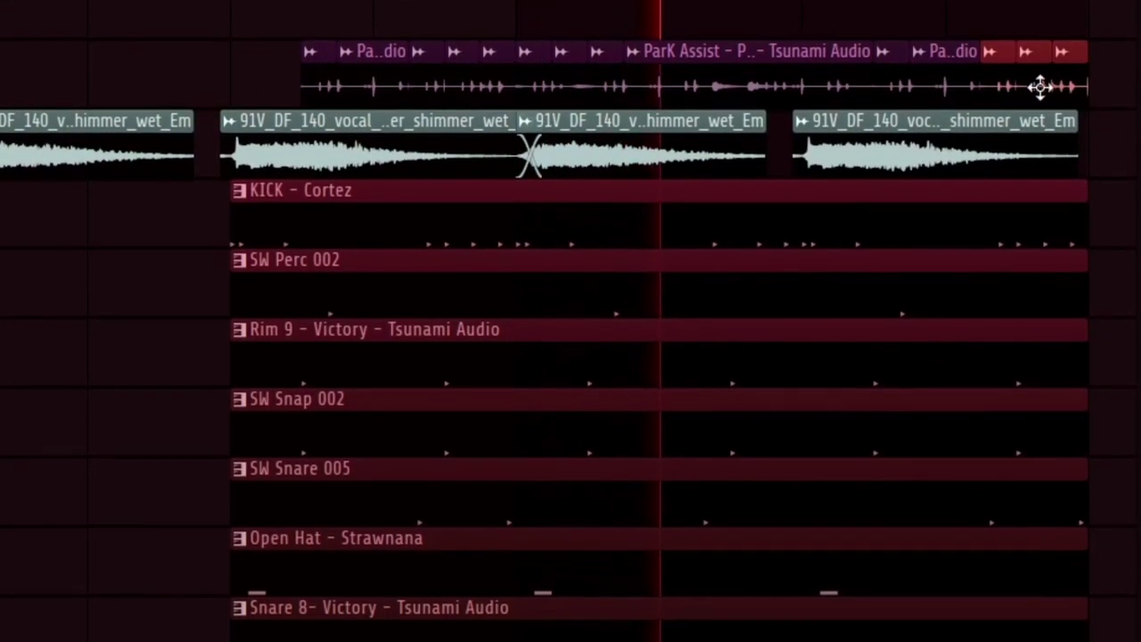
right_click(993, 98)
key("Escape")
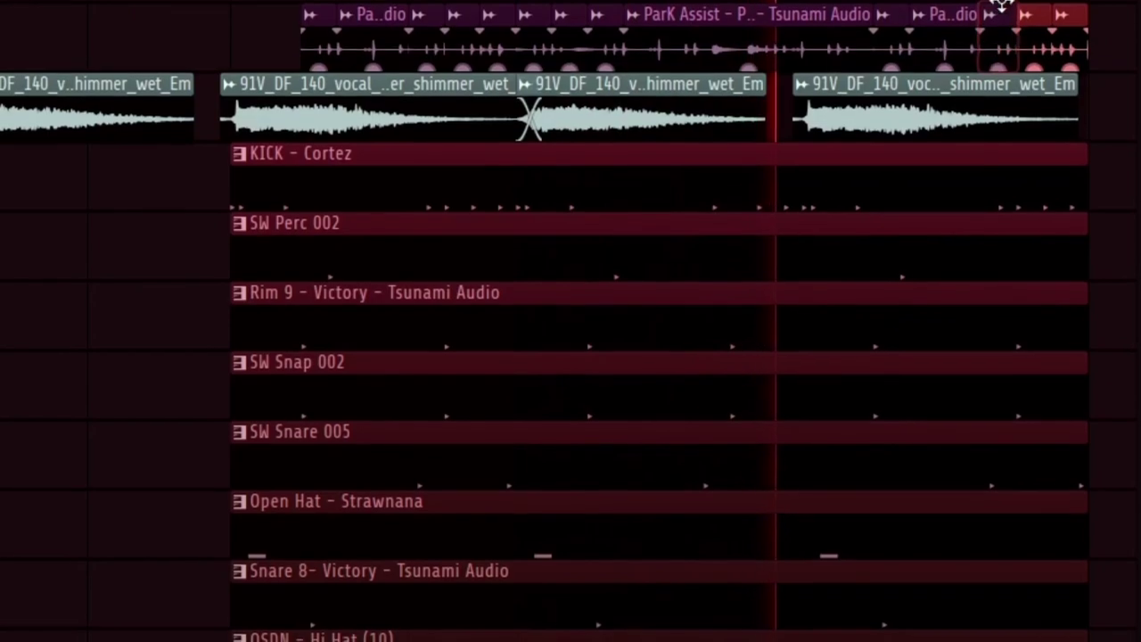
scroll(1014, 9, "down", 3)
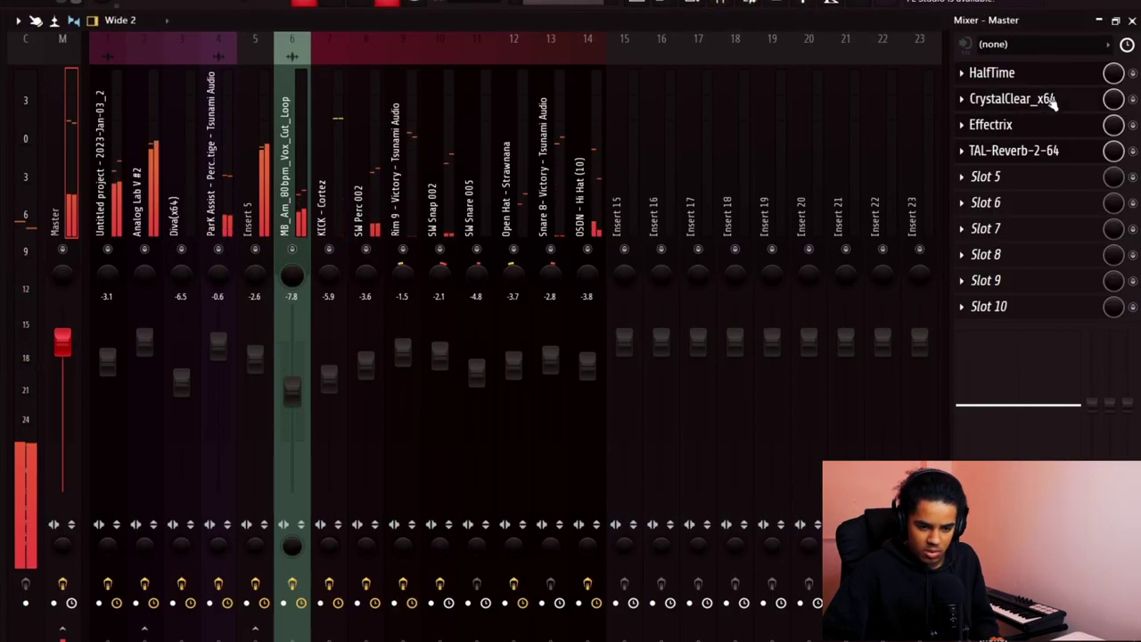
Open CrystalClear on the Master insert and lower its hpf knob to 46 Hz
left_click(1052, 105)
mouse_move(675, 234)
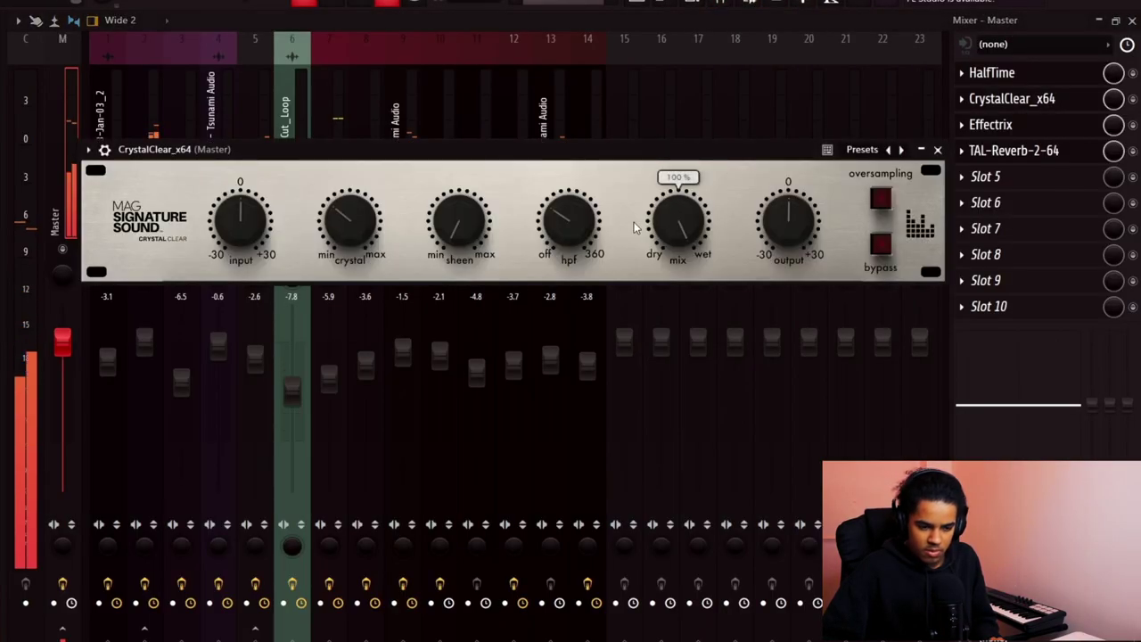
scroll(538, 433, "down", 4)
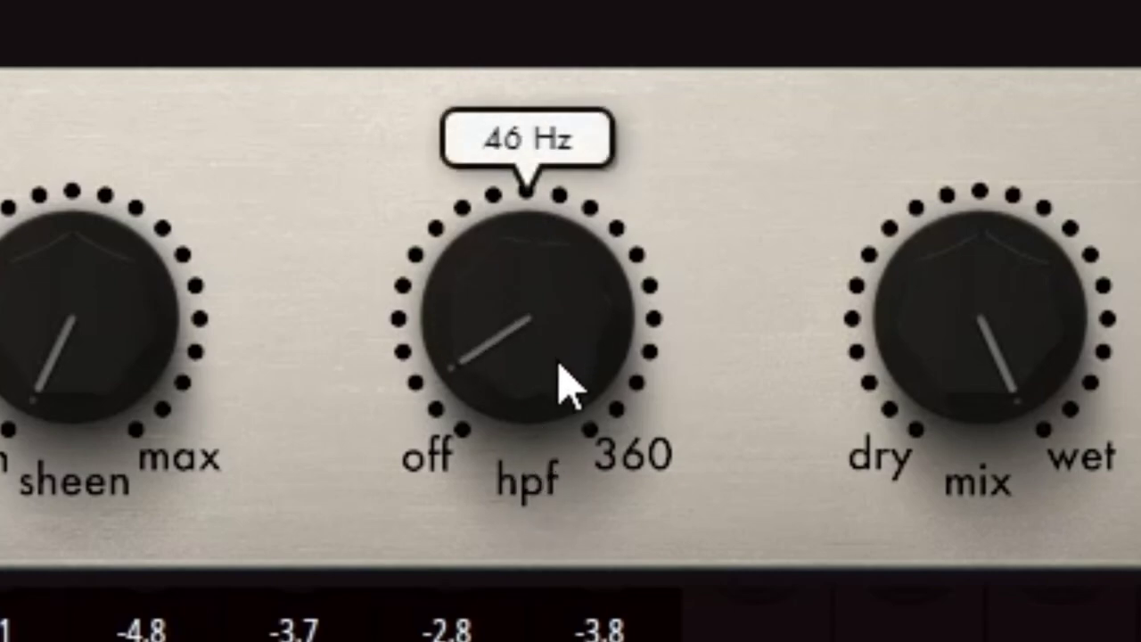